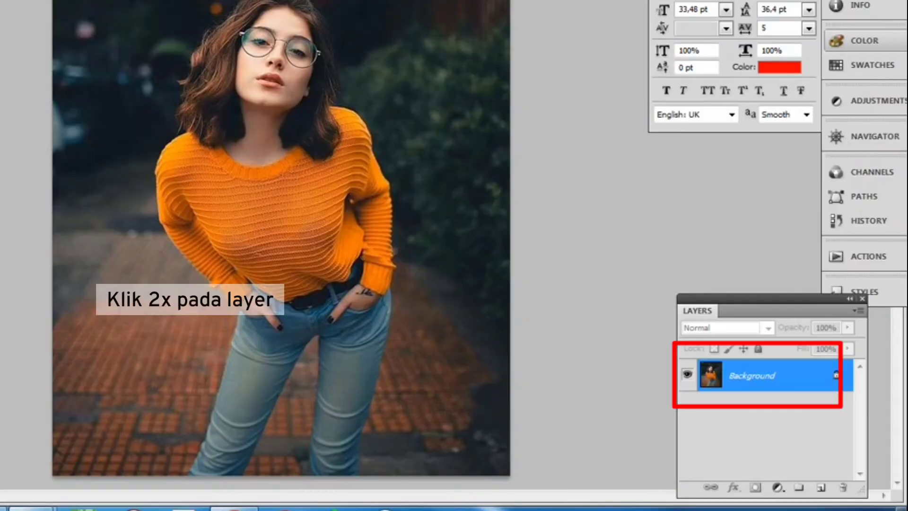
Convert the Background into a regular layer named Layer 0 and raise its black input level slightly with a Levels adjustment
double_click(766, 375)
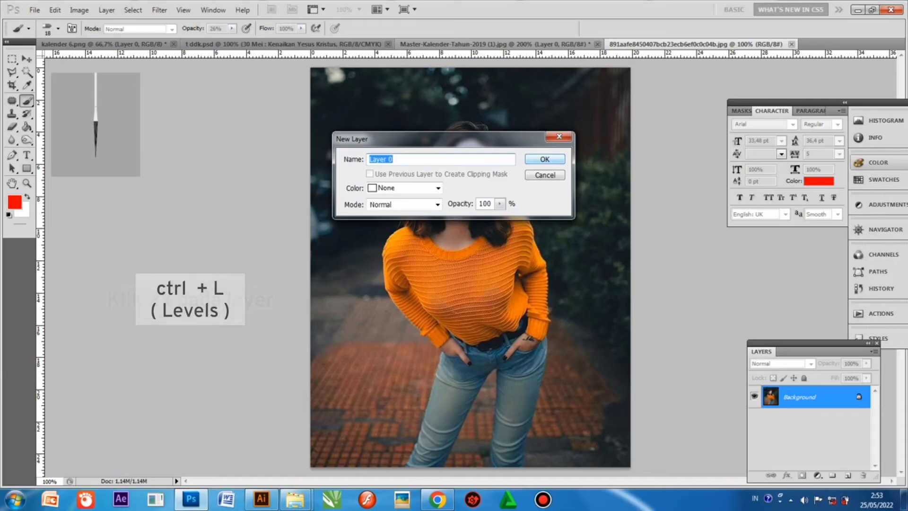
key(Return)
key(ctrl+l)
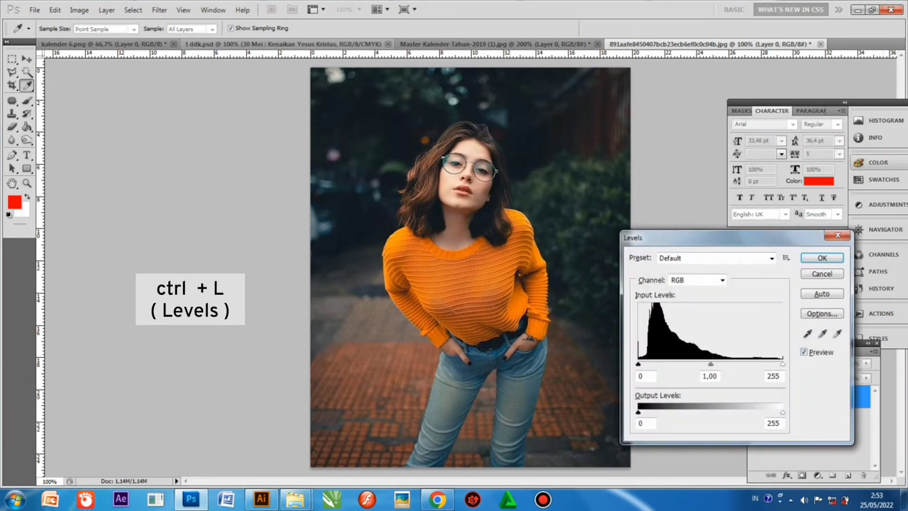
drag(724, 238, 686, 193)
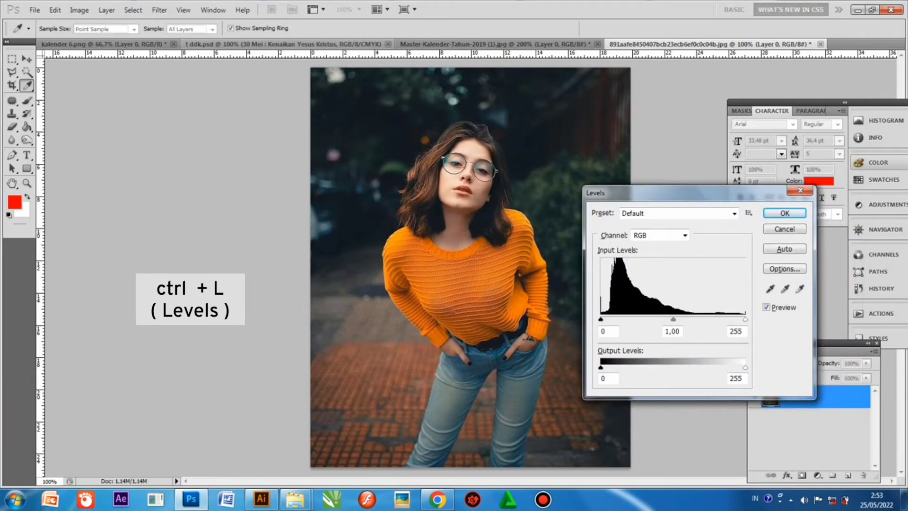
drag(601, 319, 611, 319)
key(BackSpace)
key(BackSpace)
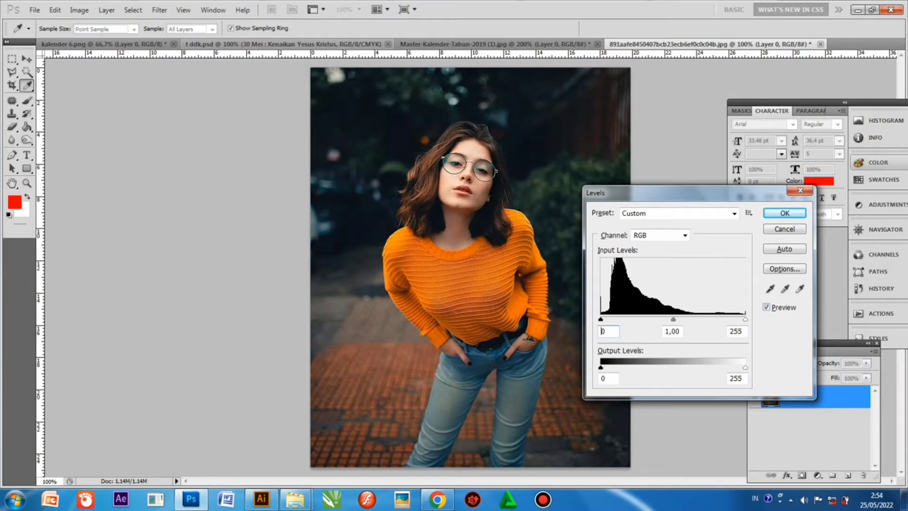
text(2)
key(Return)
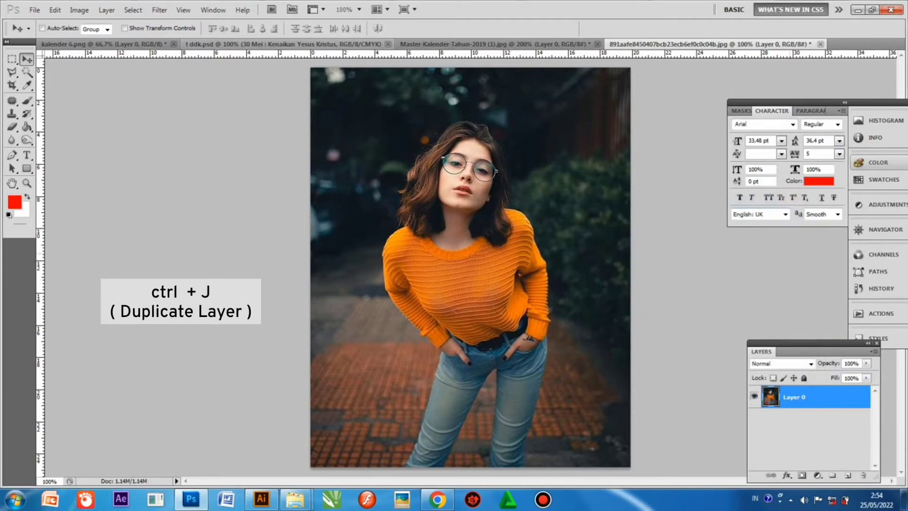
Duplicate Layer 0 and hide the original beneath the copy
key(ctrl+j)
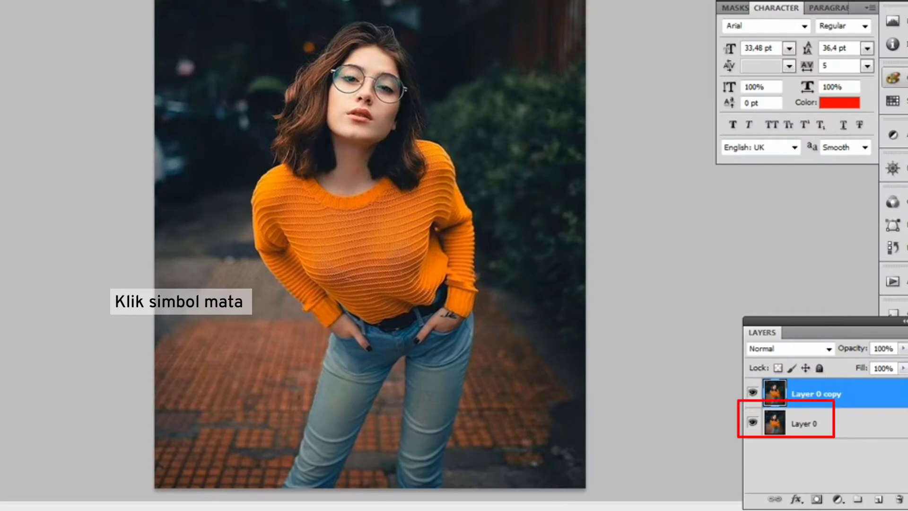
click(753, 423)
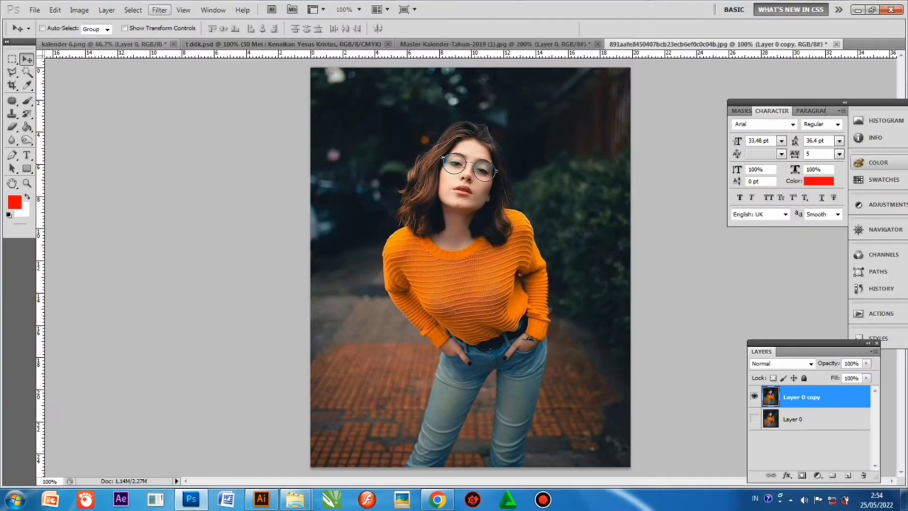
Apply a Distort Ripple filter of Medium size to Layer 0 copy, using a lower amount than the preset one
click(160, 9)
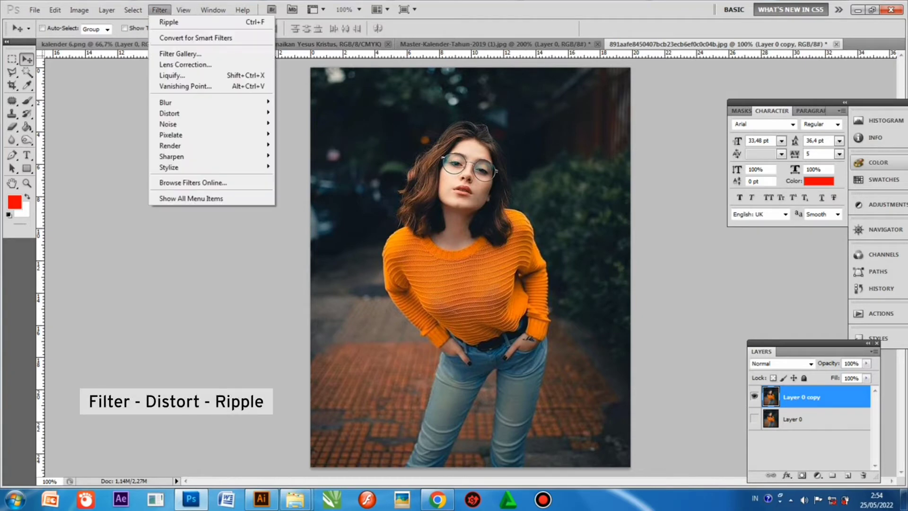
mouse_move(171, 124)
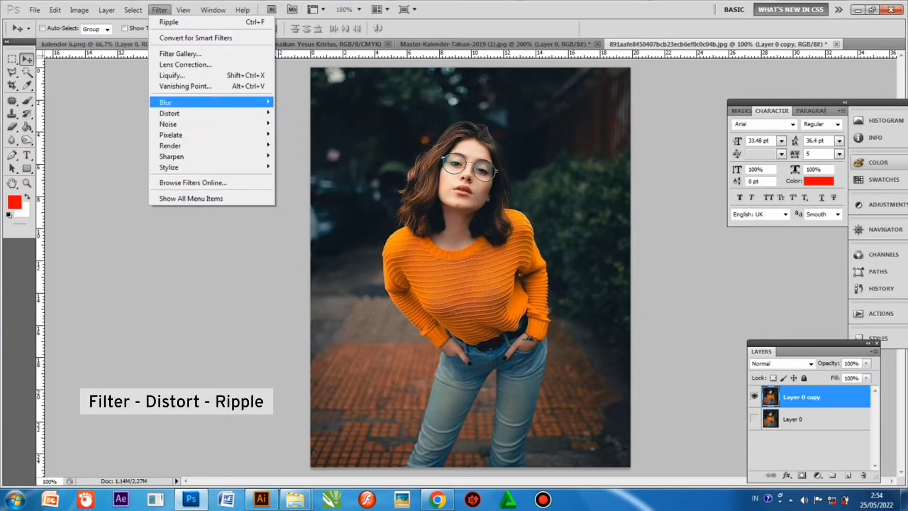
mouse_move(168, 102)
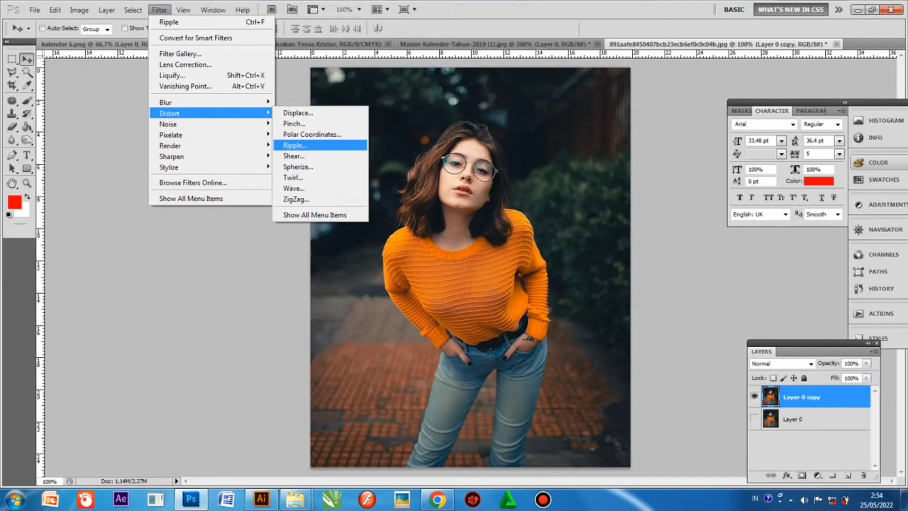
click(333, 226)
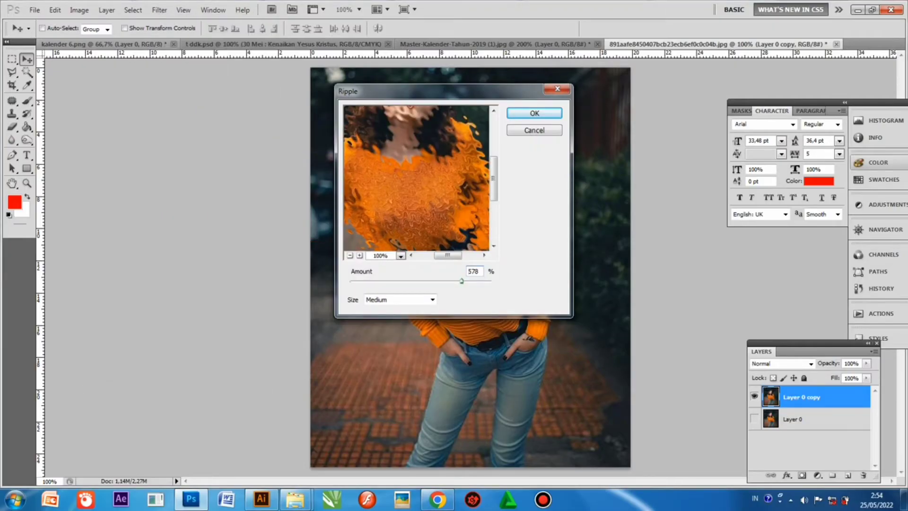
drag(435, 91, 639, 124)
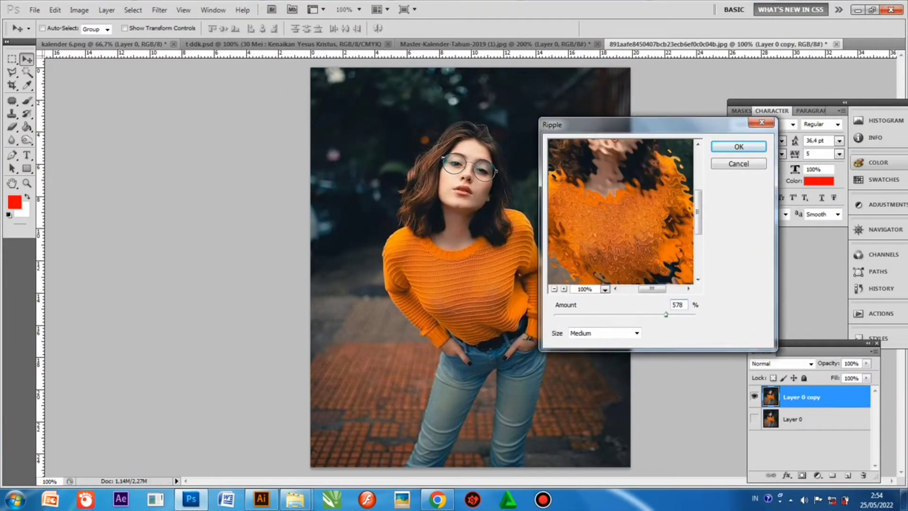
drag(666, 314, 641, 314)
key(Return)
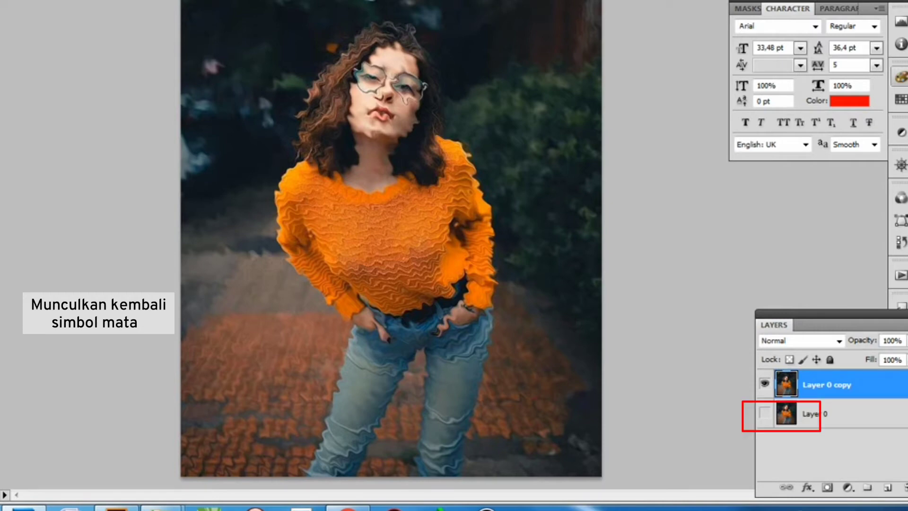
Show Layer 0 again and erase the rippled copy over the woman's face with the Eraser
click(764, 413)
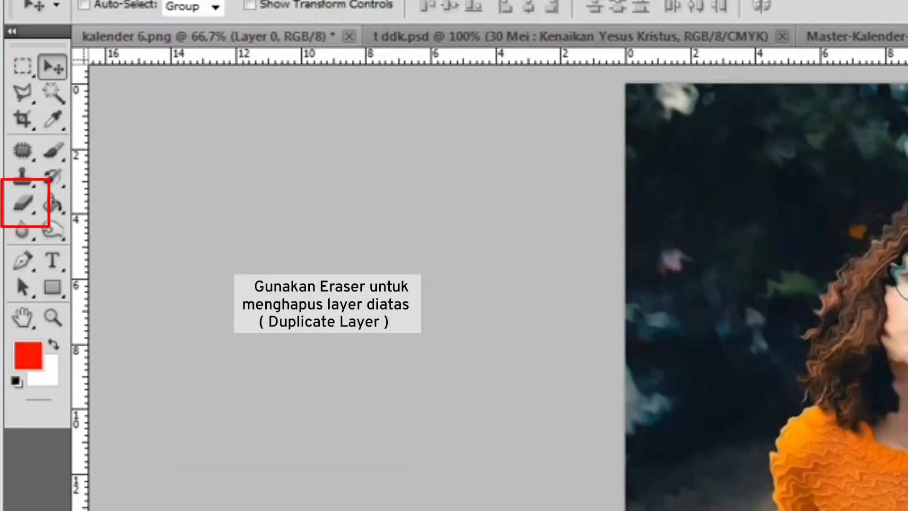
key(e)
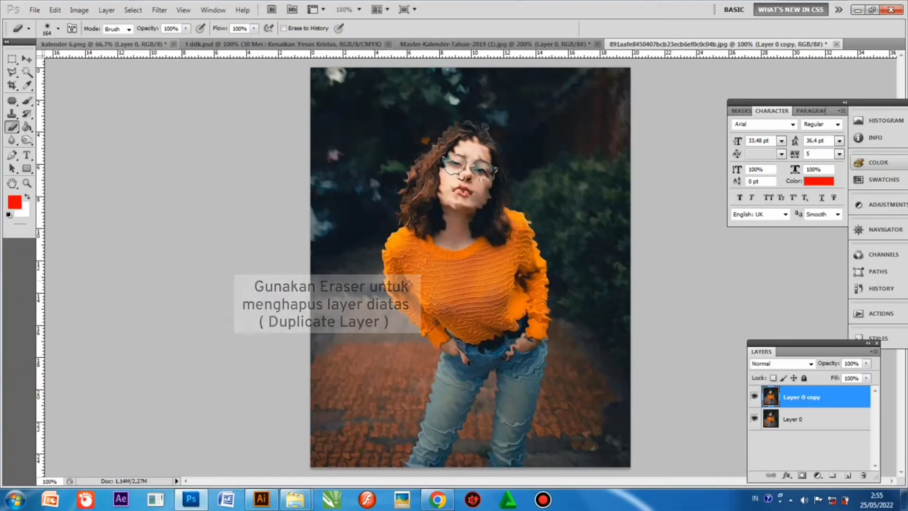
click(461, 173)
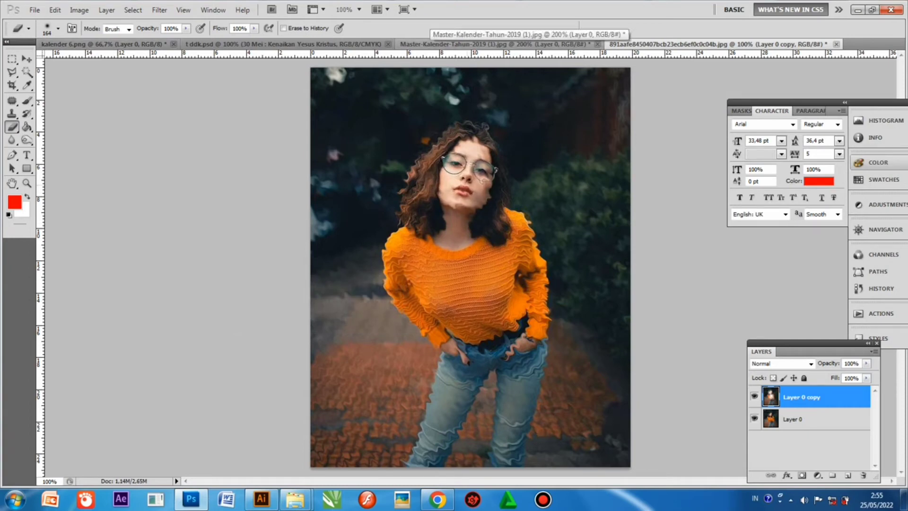
click(469, 185)
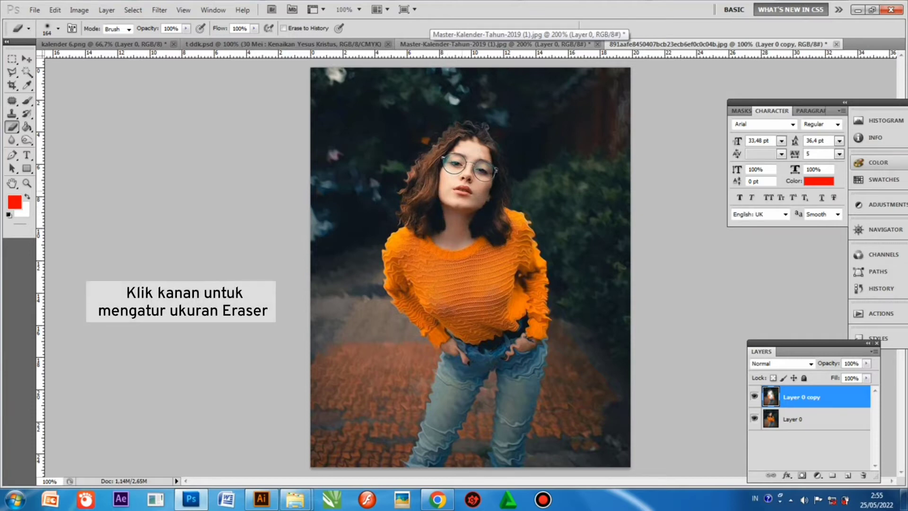
Reduce the Eraser size to 64 px and erase the rippled copy over the sweater, hands and jeans, keeping the body's outer edges rippled
right_click(468, 212)
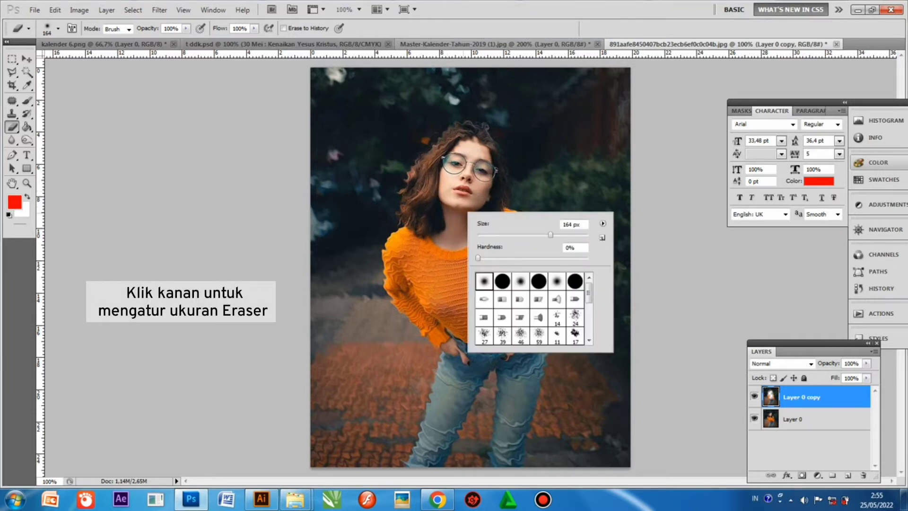
drag(551, 235, 512, 235)
key(Return)
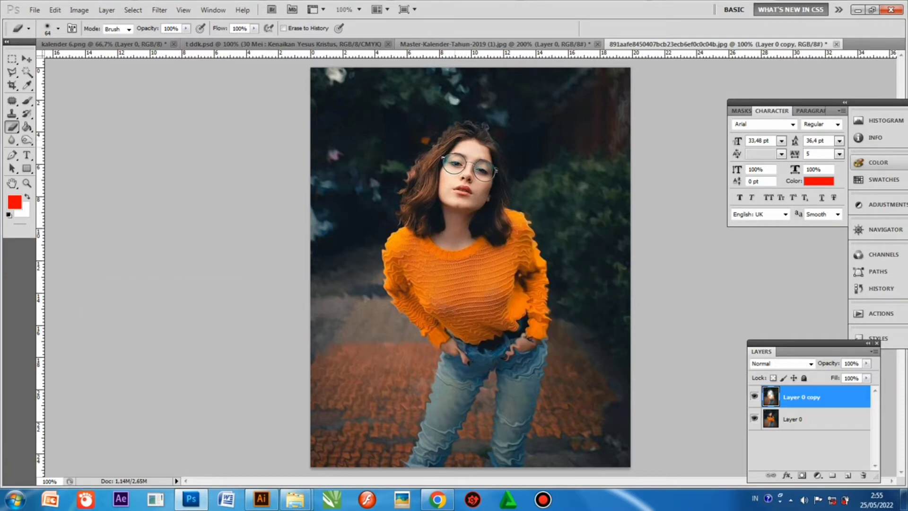
drag(484, 303, 525, 283)
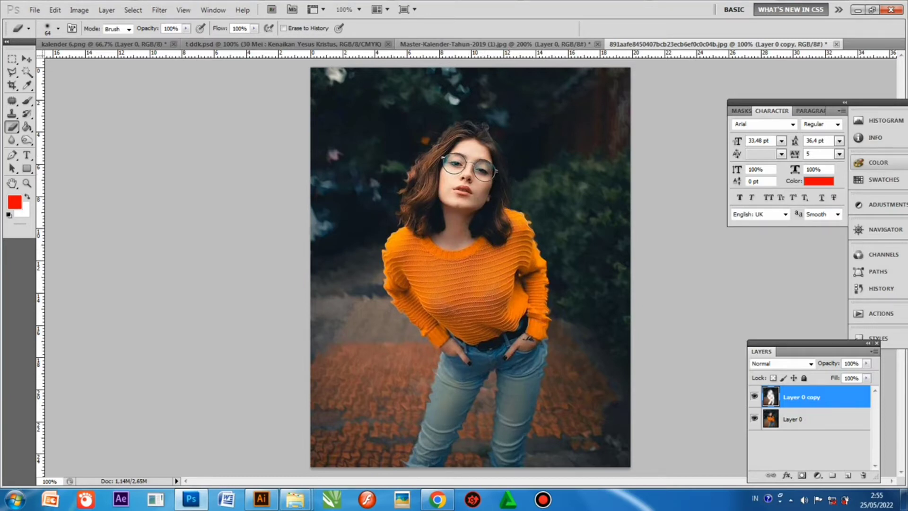
Reapply the last Ripple filter to Layer 0 copy
click(159, 10)
click(169, 22)
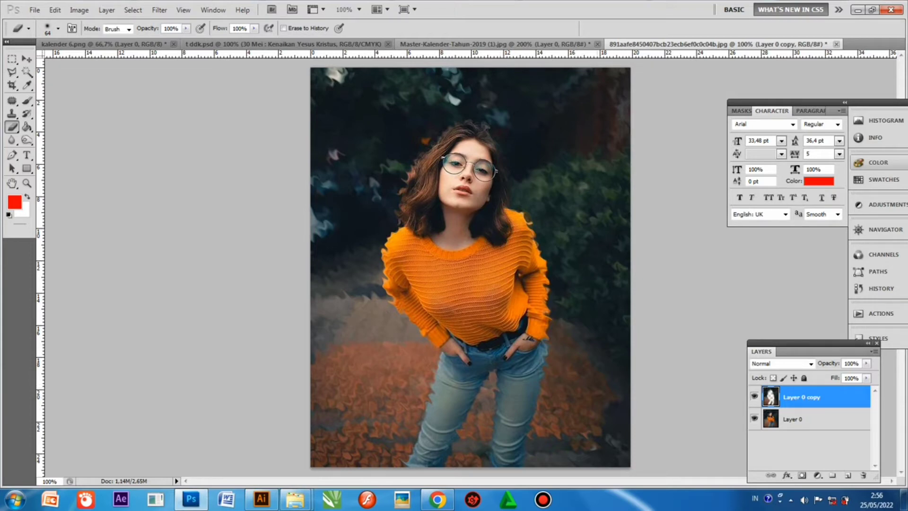
Create a new empty layer directly above Layer 0 copy
click(804, 419)
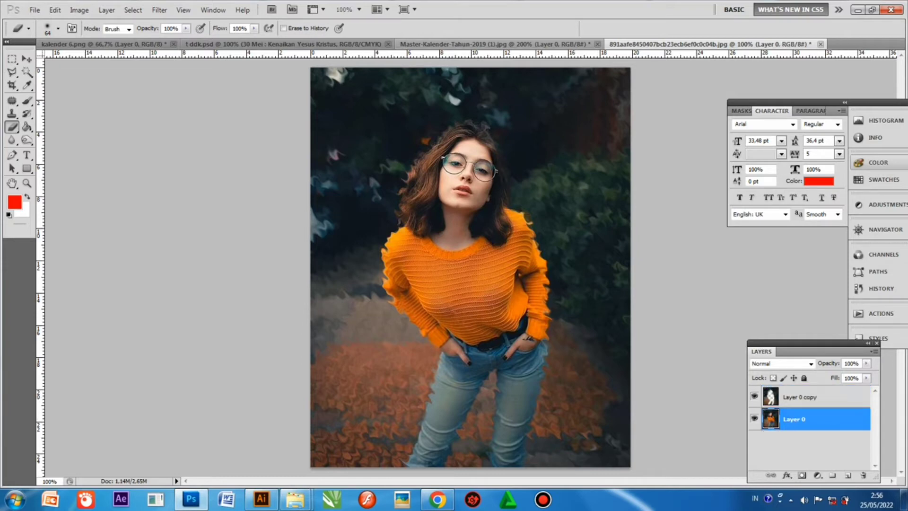
click(805, 397)
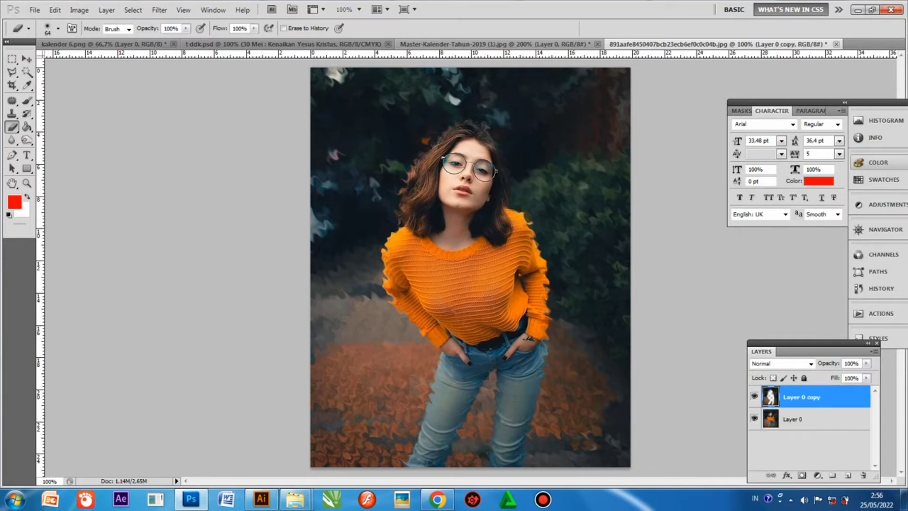
click(804, 419)
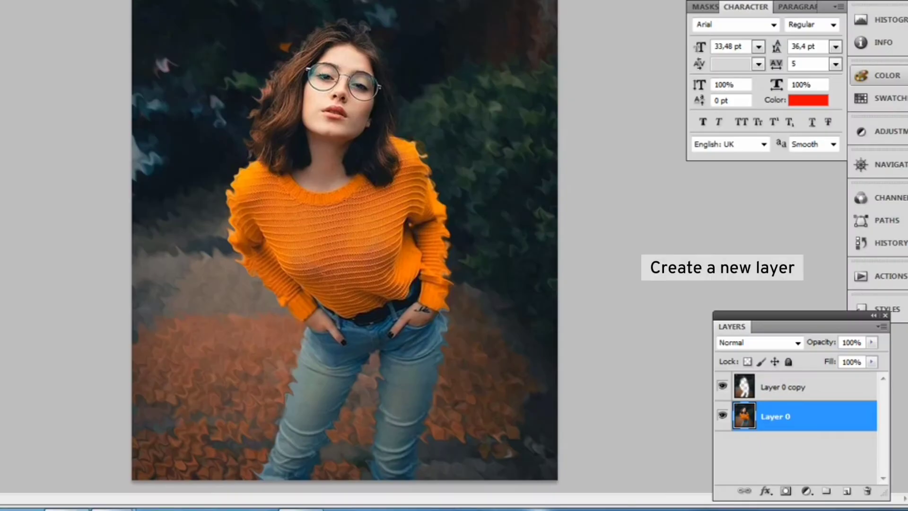
click(805, 387)
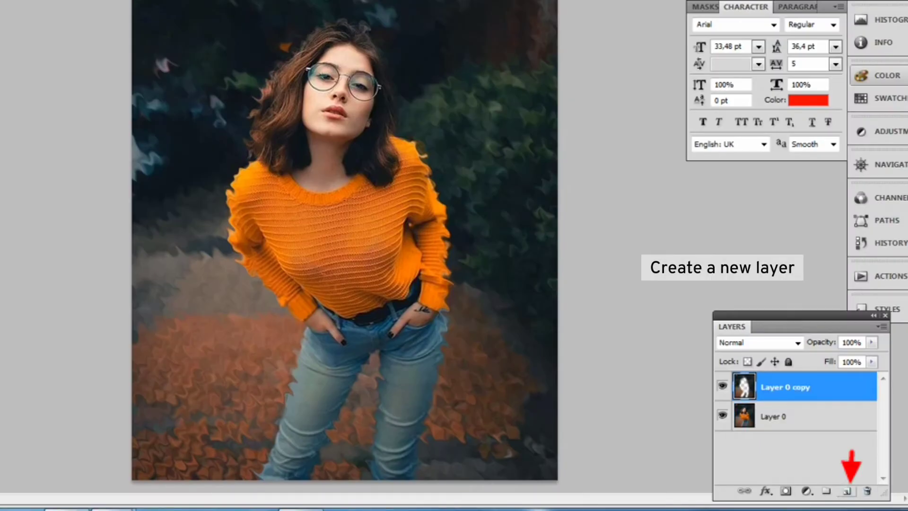
click(847, 491)
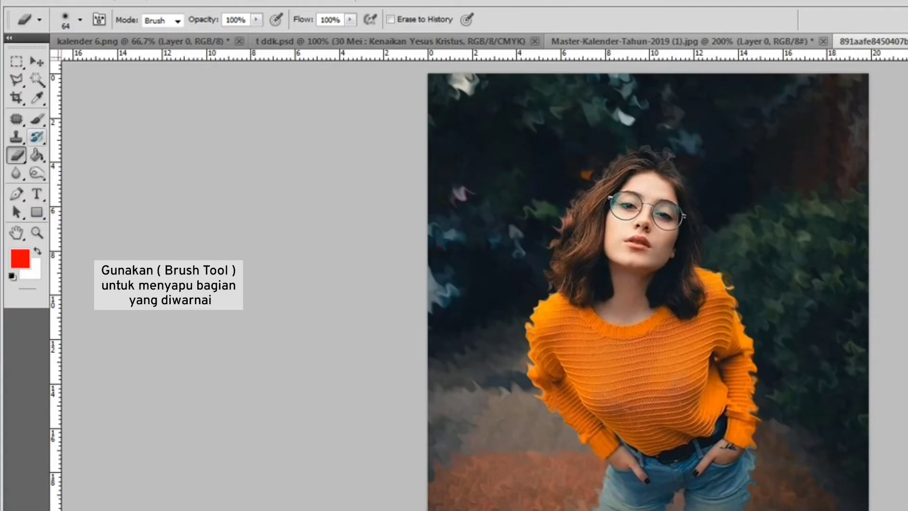
Set up the Brush tool with a soft round tip at 189 px and 0% hardness
click(38, 119)
right_click(449, 174)
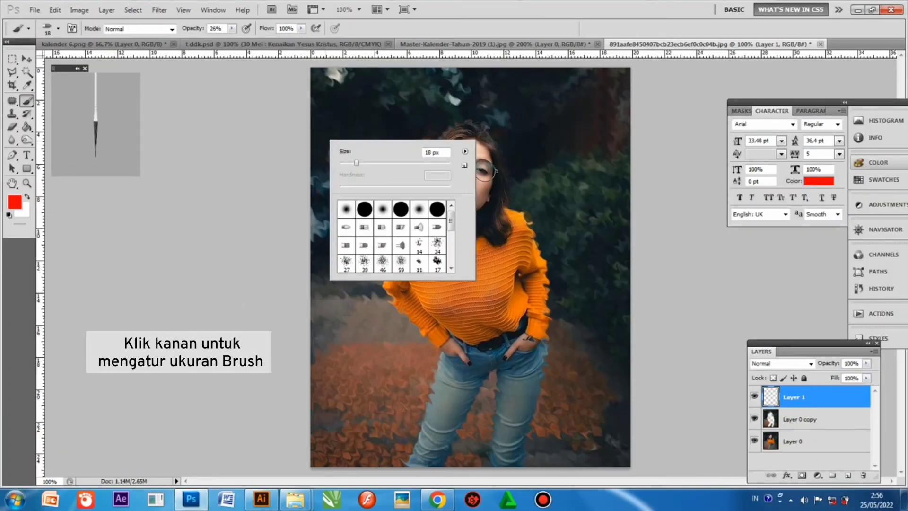
click(346, 209)
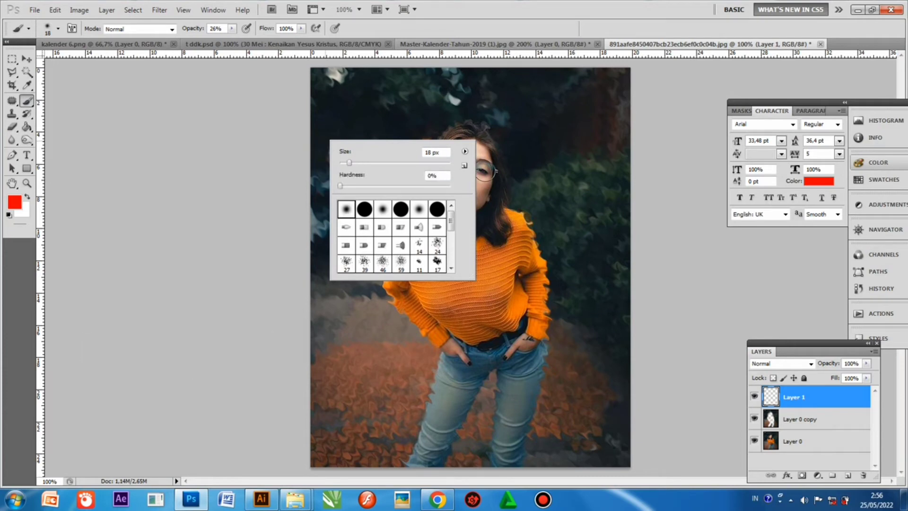
right_click(551, 231)
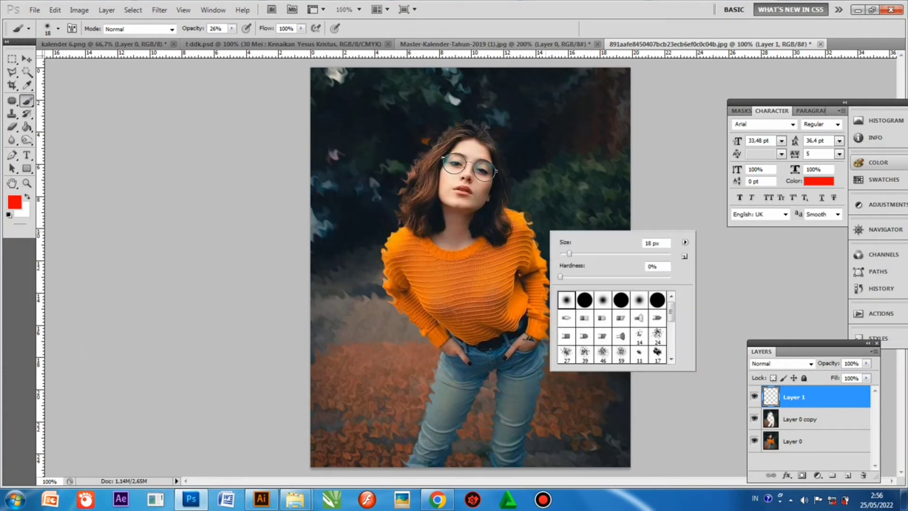
drag(569, 253, 639, 253)
key(Return)
Paint translucent red over the left half of the photo on the new layer, including the background and hair edge
mouse_move(331, 78)
mouse_down()
mouse_move(330, 208)
mouse_move(364, 101)
mouse_move(438, 97)
mouse_move(382, 163)
mouse_up()
mouse_move(392, 194)
mouse_down()
mouse_move(355, 291)
mouse_move(329, 459)
mouse_move(324, 265)
mouse_up()
drag(333, 71, 330, 365)
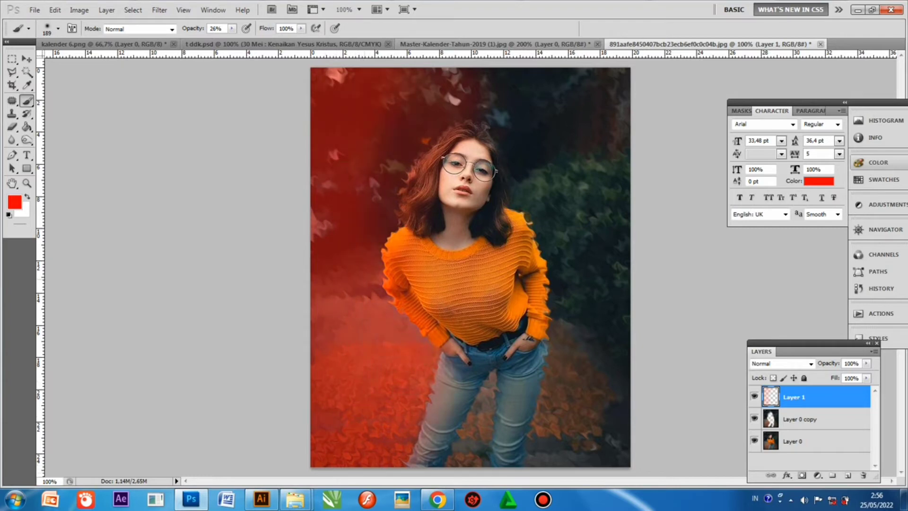
mouse_move(386, 225)
mouse_down()
mouse_move(393, 178)
mouse_move(438, 88)
mouse_up()
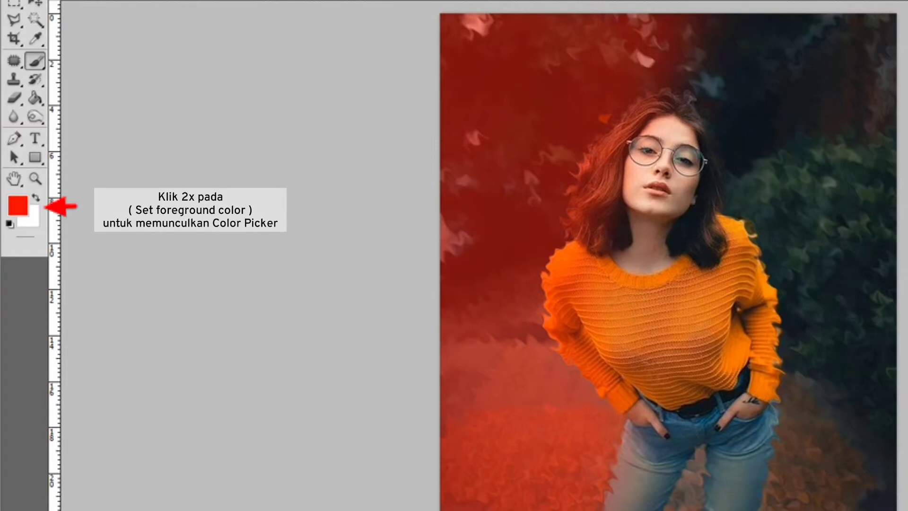
Set the foreground colour to the blue 0042ff
click(18, 206)
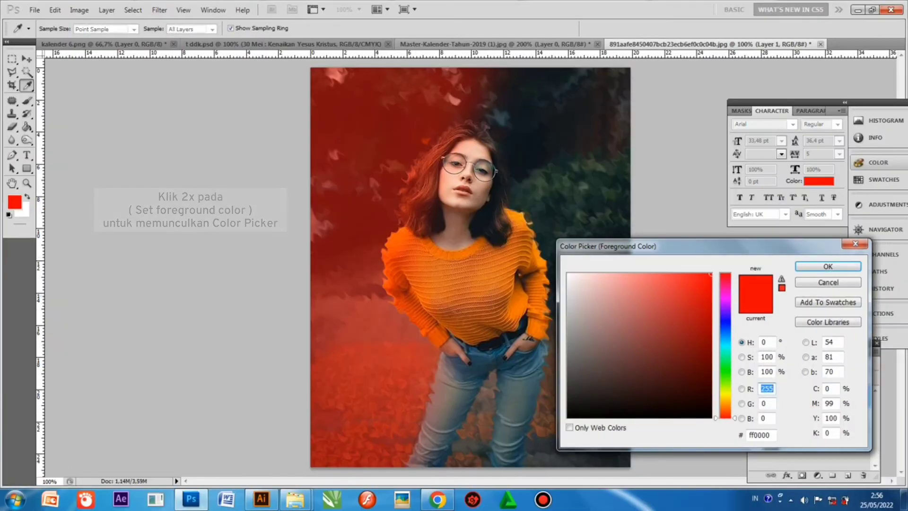
click(726, 328)
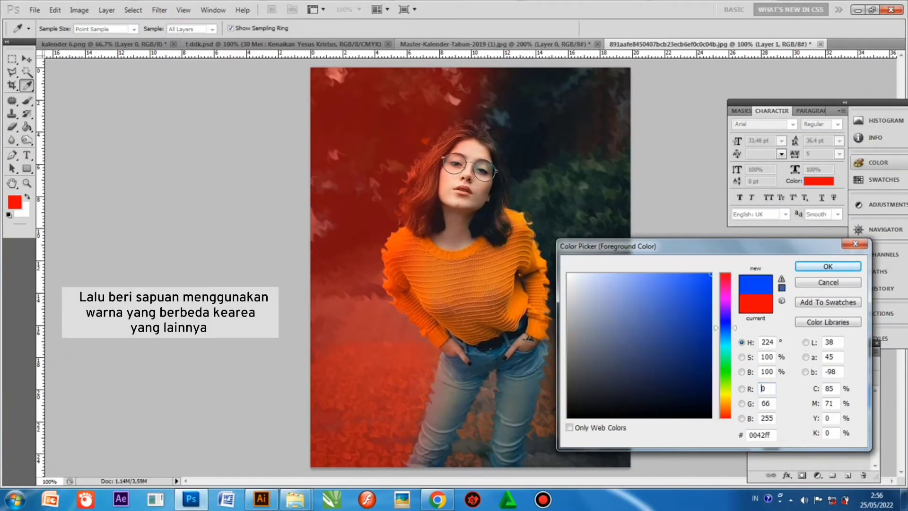
click(828, 267)
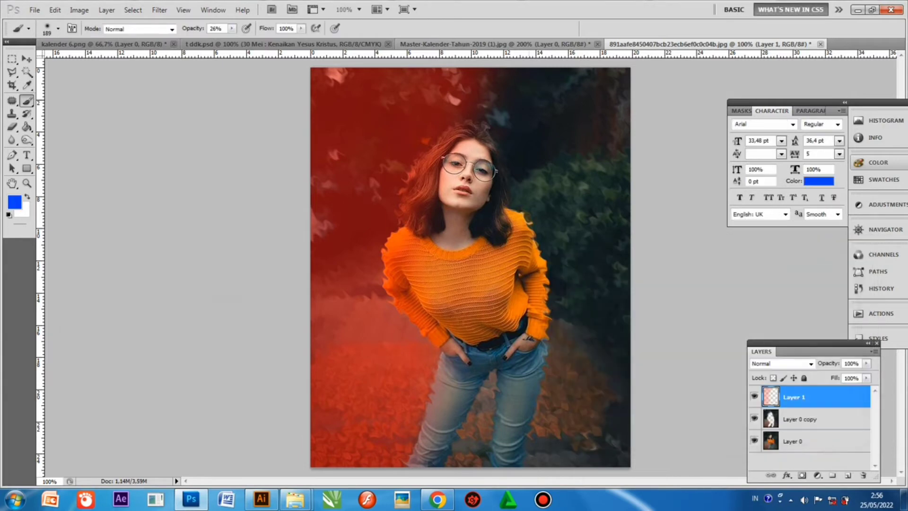
Paint translucent blue over the right half of the photo on Layer 1, including the background and the sweater's edge
click(558, 99)
drag(565, 101, 602, 238)
drag(494, 100, 456, 109)
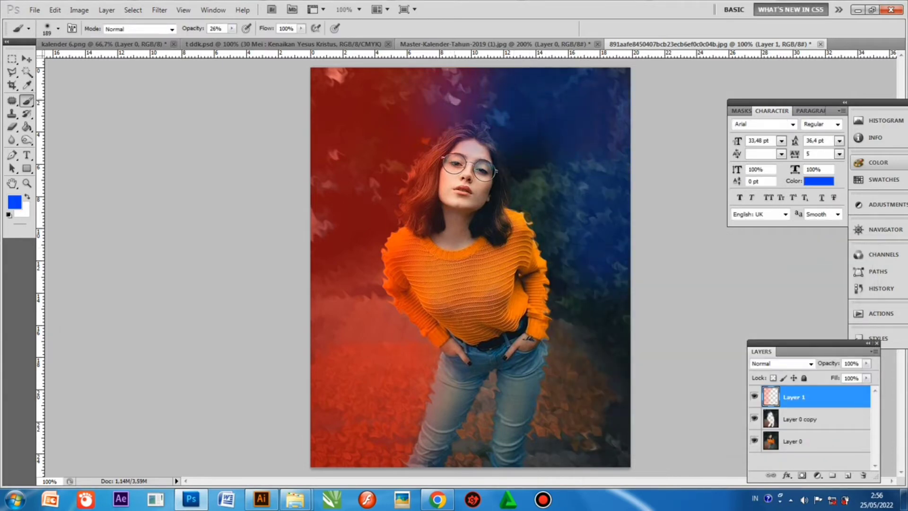
mouse_move(525, 175)
mouse_down()
mouse_move(520, 219)
mouse_move(539, 257)
mouse_move(544, 331)
mouse_up()
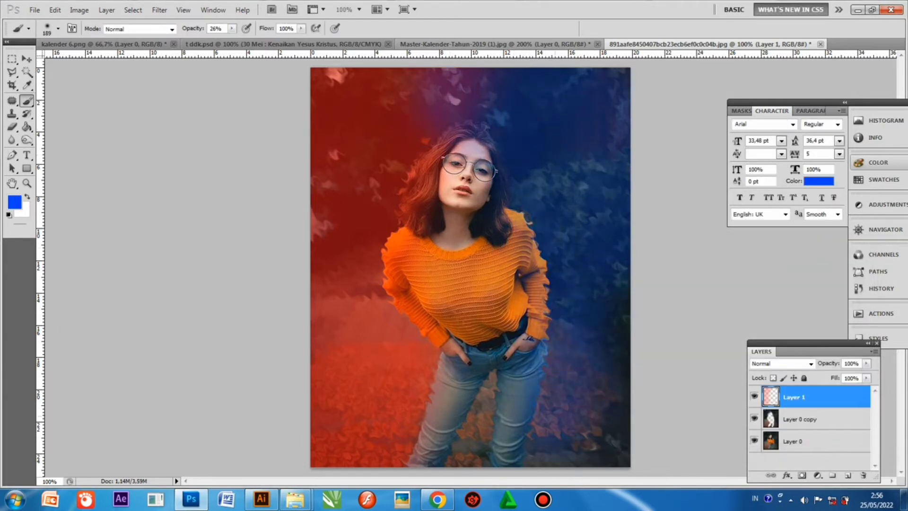
drag(621, 307, 620, 381)
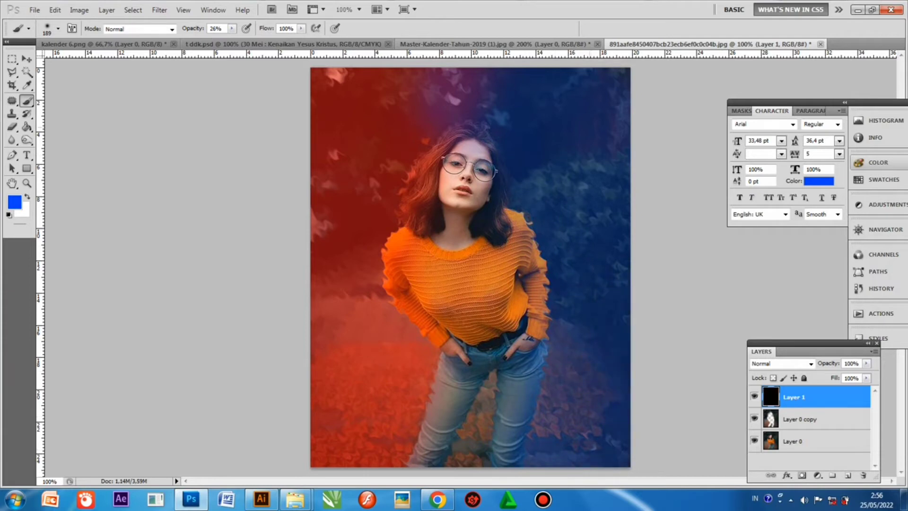
drag(529, 73, 603, 114)
drag(605, 232, 603, 340)
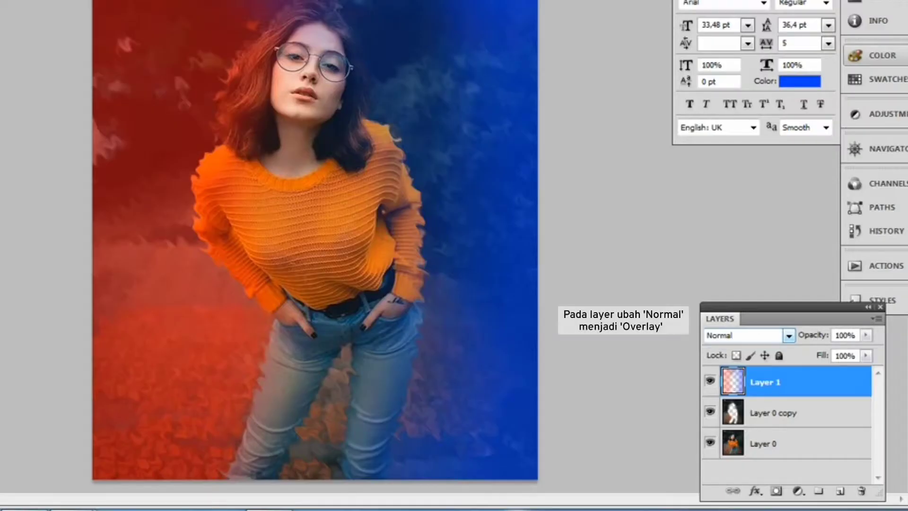
Set the blend mode of Layer 1 to Overlay and switch to the Move tool
click(811, 363)
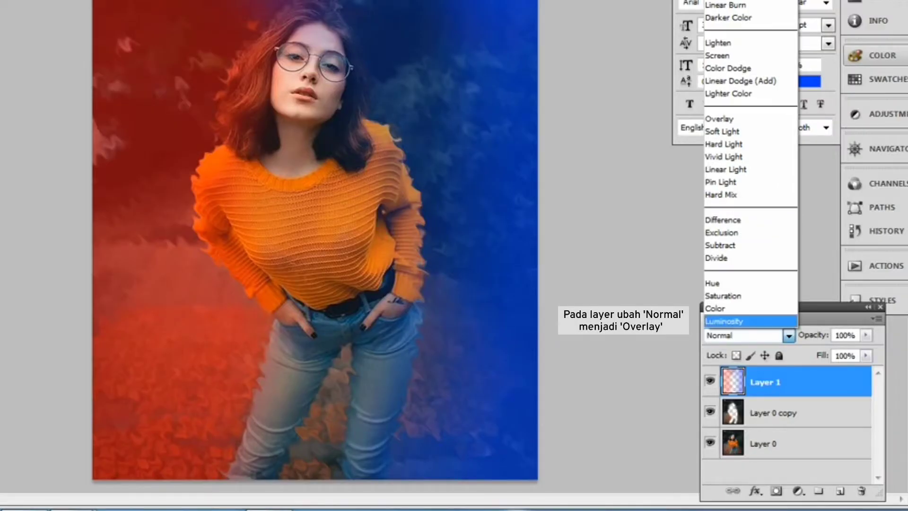
click(719, 119)
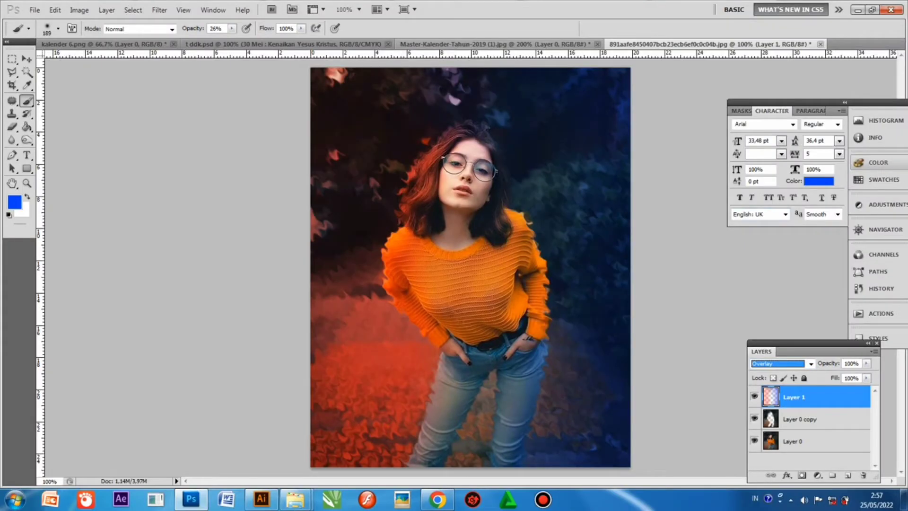
key(v)
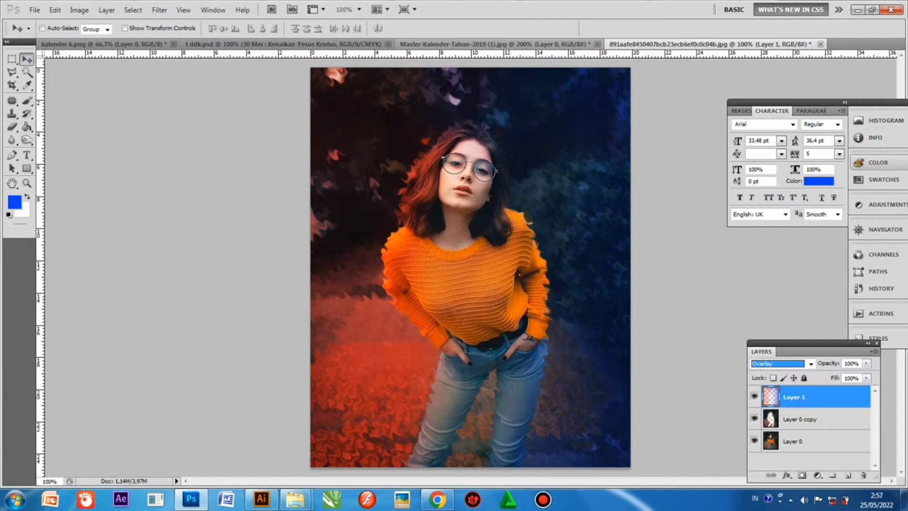
Activate Layer 0 and soften the edges around the woman's neckline with the Blur tool at 87% strength
click(799, 441)
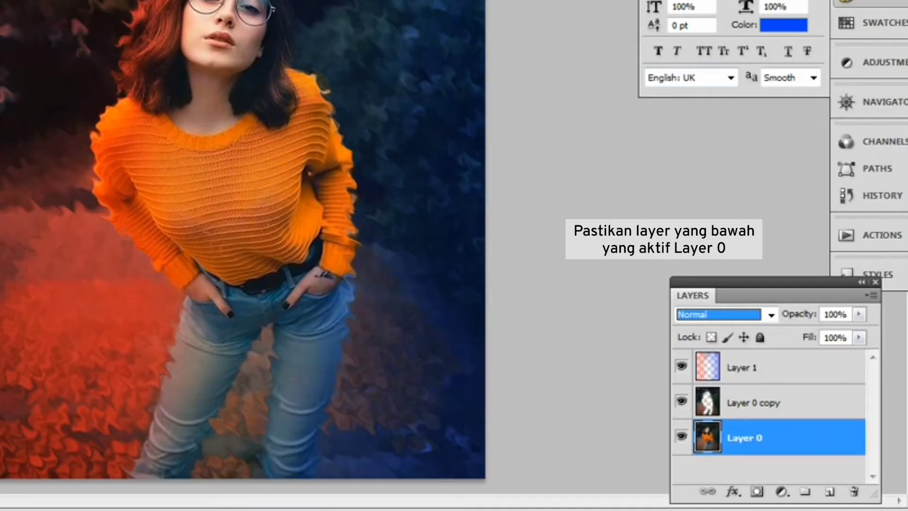
key(ctrl+plus)
key(ctrl+plus)
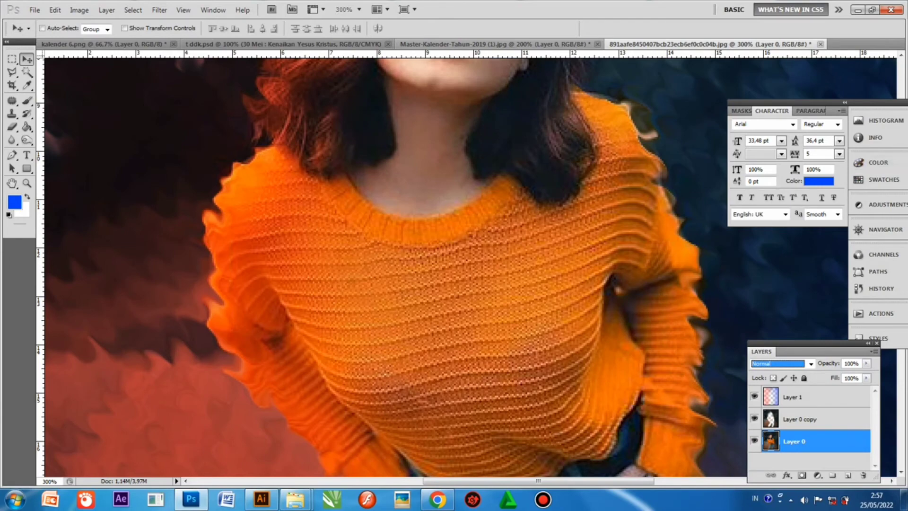
scroll(466, 267, up, 5)
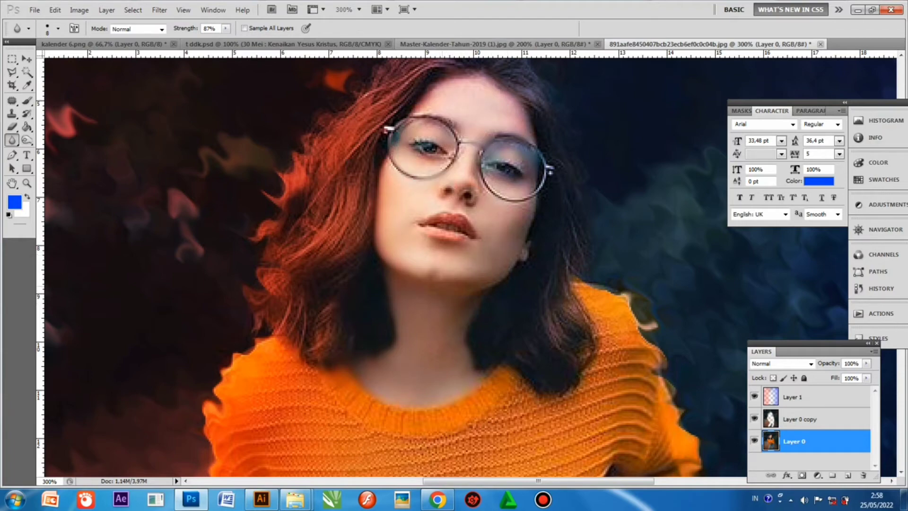
Examine the woman's hair, neckline and sweater edges, comparing the close-up with the whole image
key(ctrl+minus)
key(ctrl+minus)
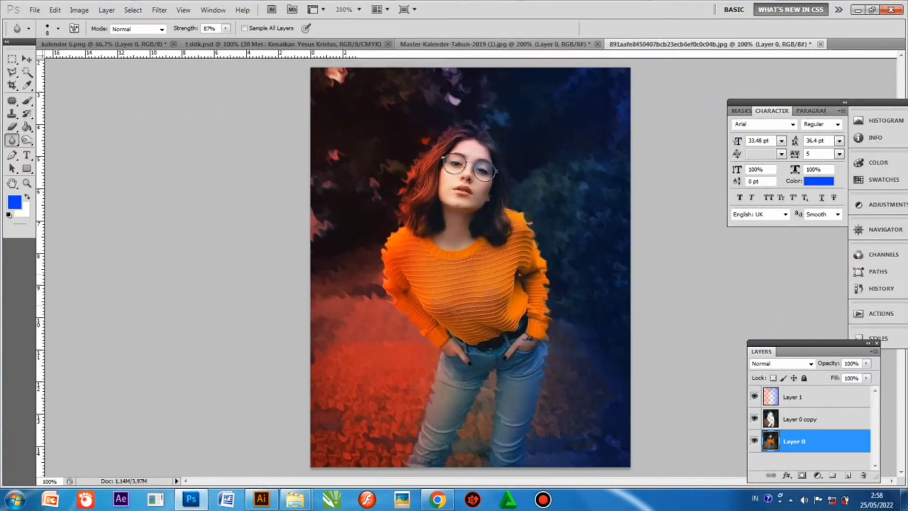
key(ctrl+plus)
key(ctrl+plus)
key(ctrl+minus)
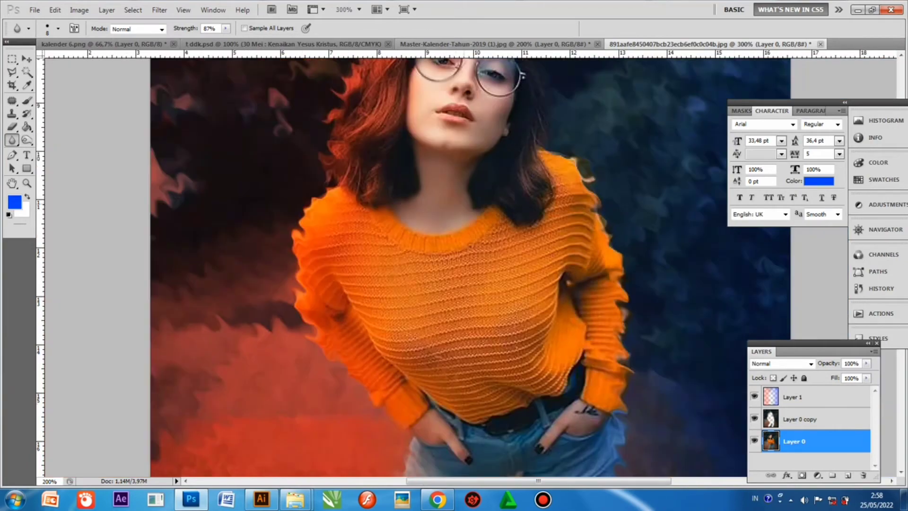
key(ctrl+minus)
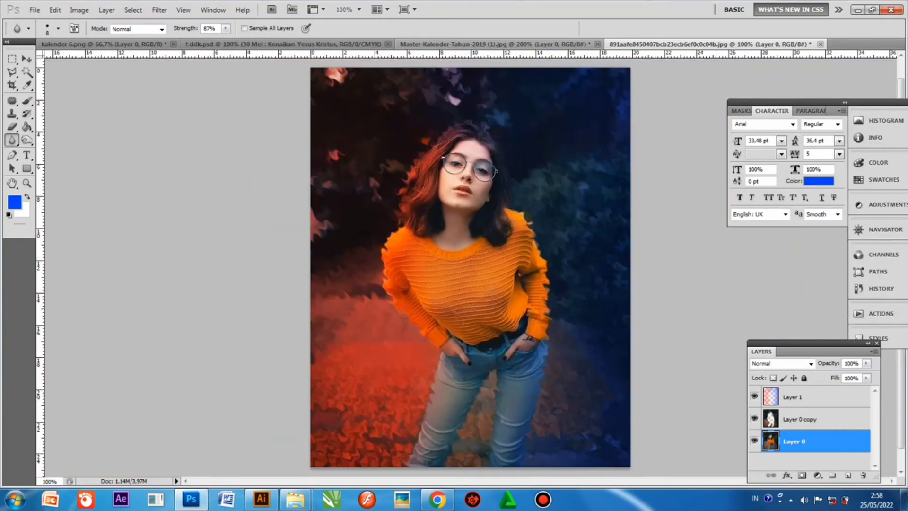
key(ctrl+plus)
key(ctrl+plus)
scroll(393, 267, up, 5)
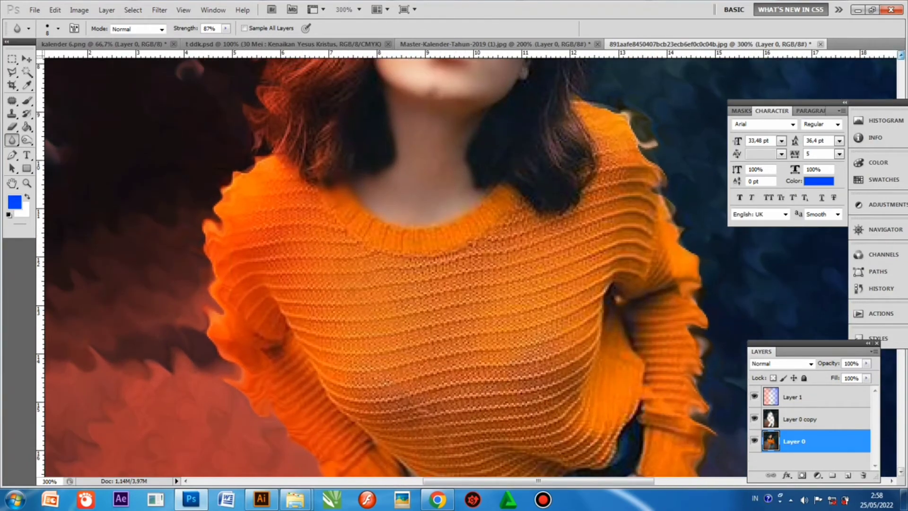
scroll(465, 267, up, 1)
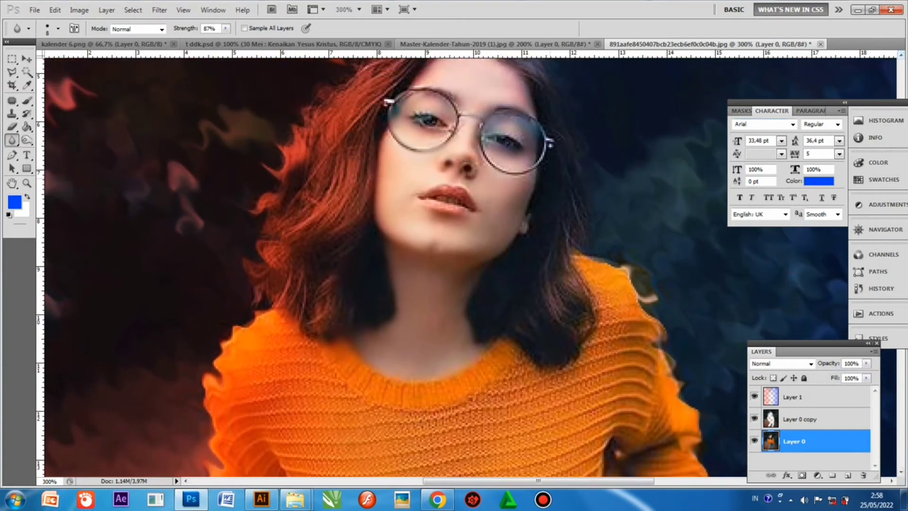
Reduce the Blur tool's strength to 41%
click(227, 28)
drag(226, 40, 199, 40)
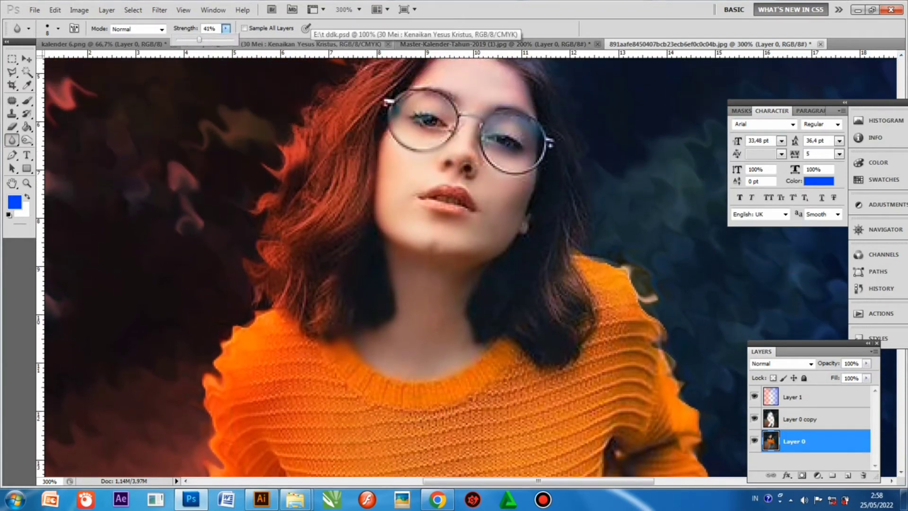
click(433, 200)
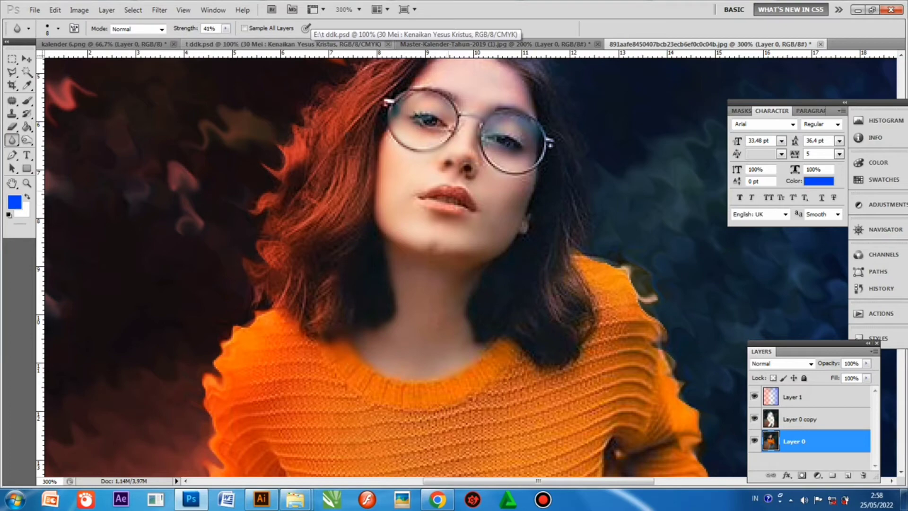
key(ctrl+minus)
key(ctrl+minus)
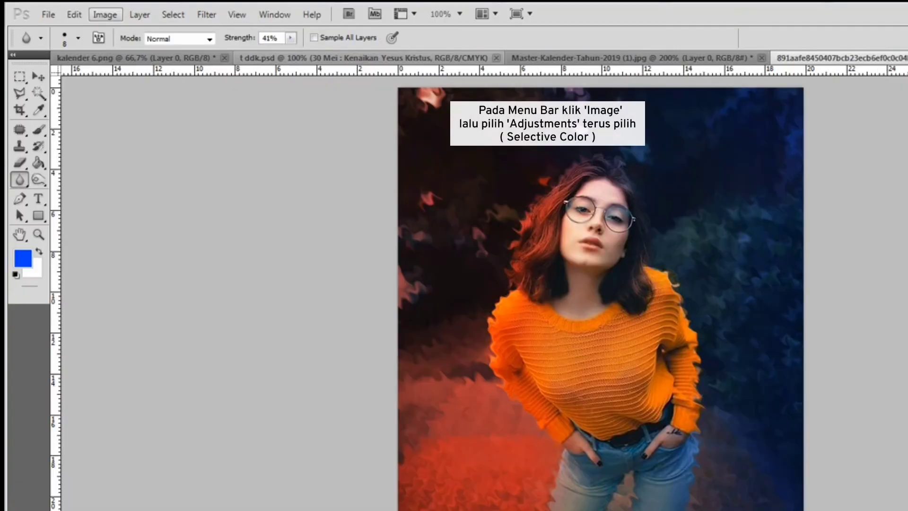
Apply a Selective Color adjustment to Layer 0 with Black at +11% for the Blacks range
click(79, 10)
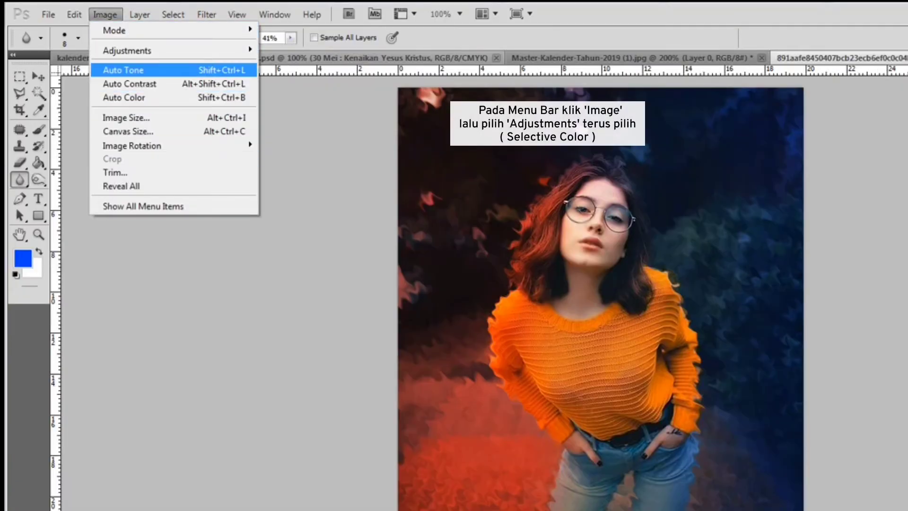
mouse_move(142, 50)
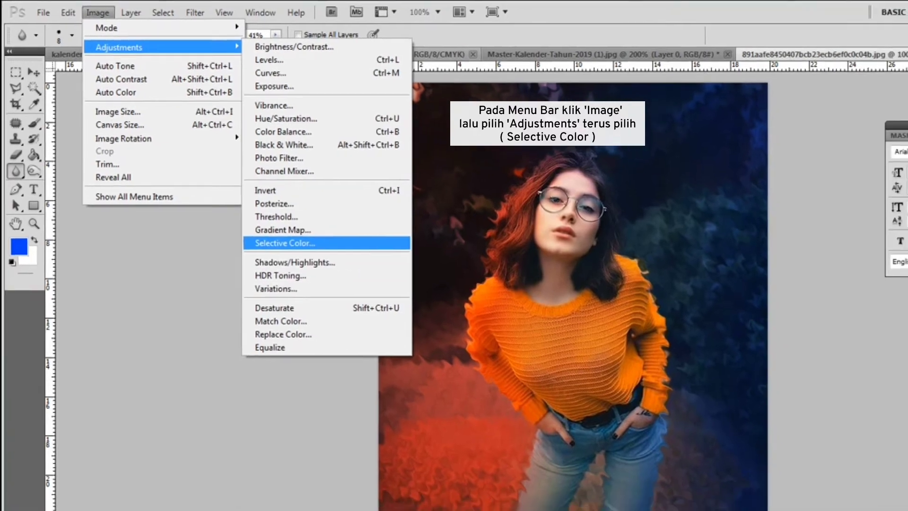
click(284, 243)
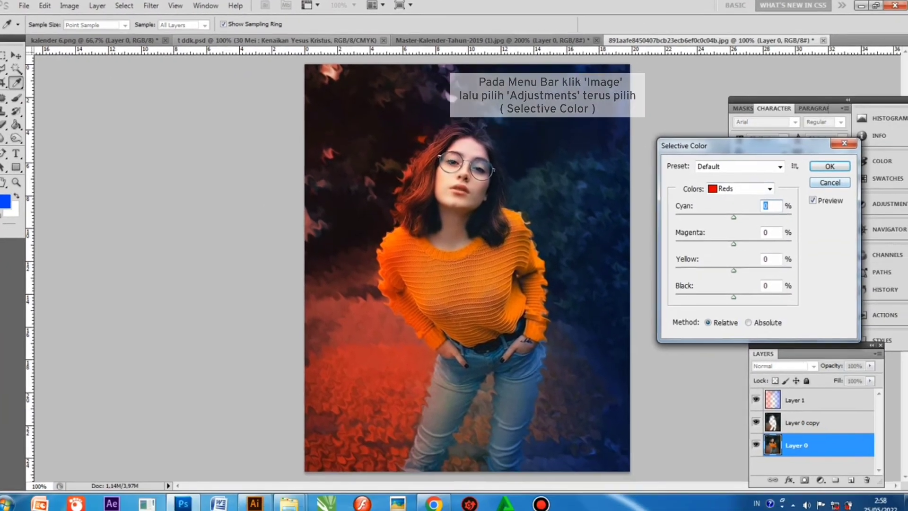
click(767, 189)
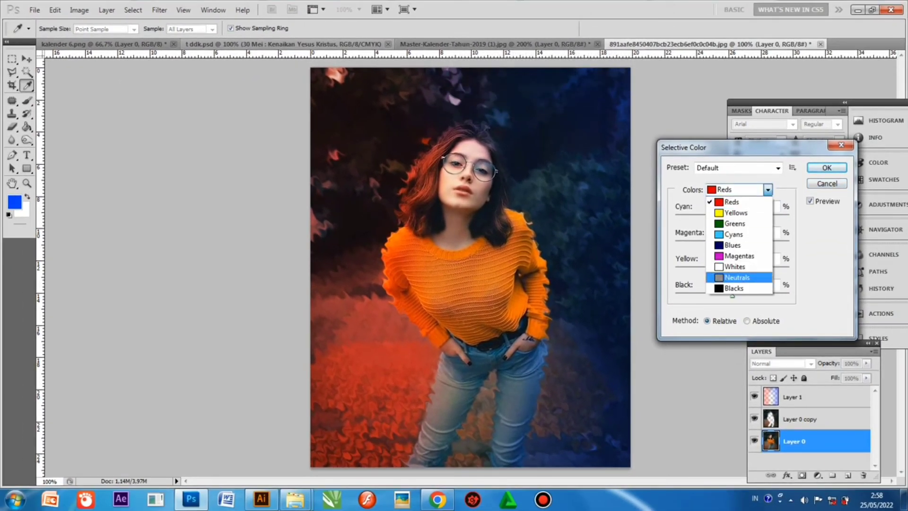
click(734, 288)
drag(732, 296, 738, 296)
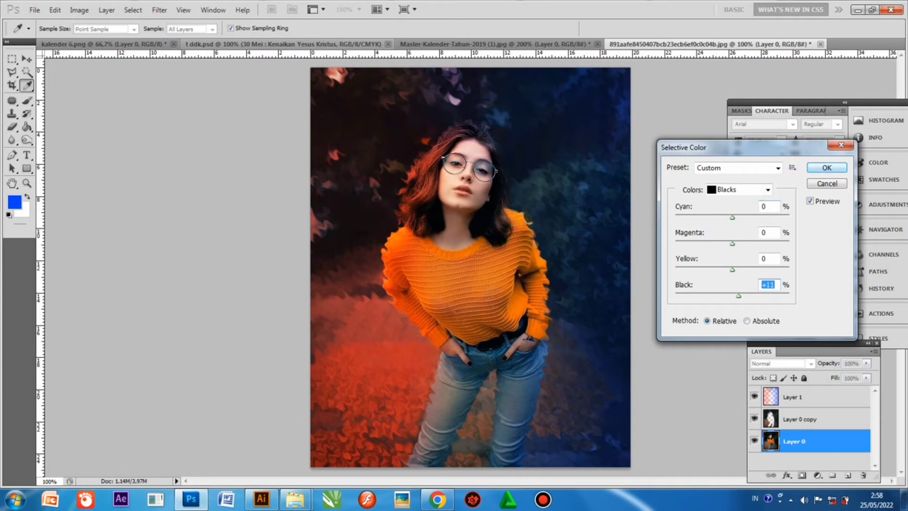
click(827, 168)
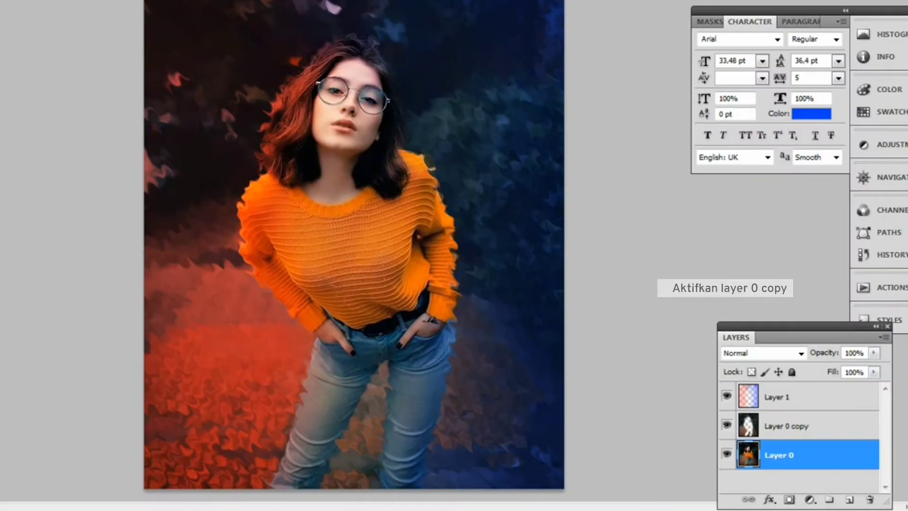
Soften the rippled background on Layer 0 copy with the Blur tool at 80 px, and finish by switching to the Eraser tool
click(800, 419)
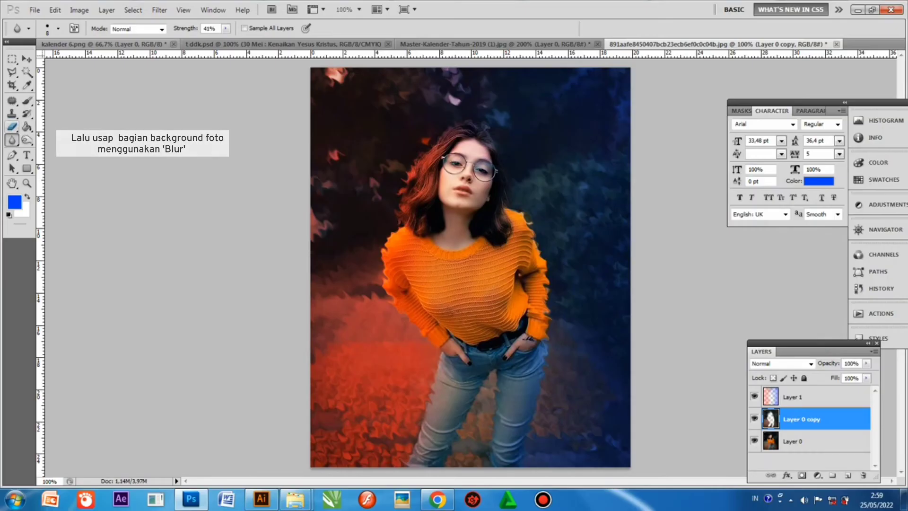
right_click(12, 140)
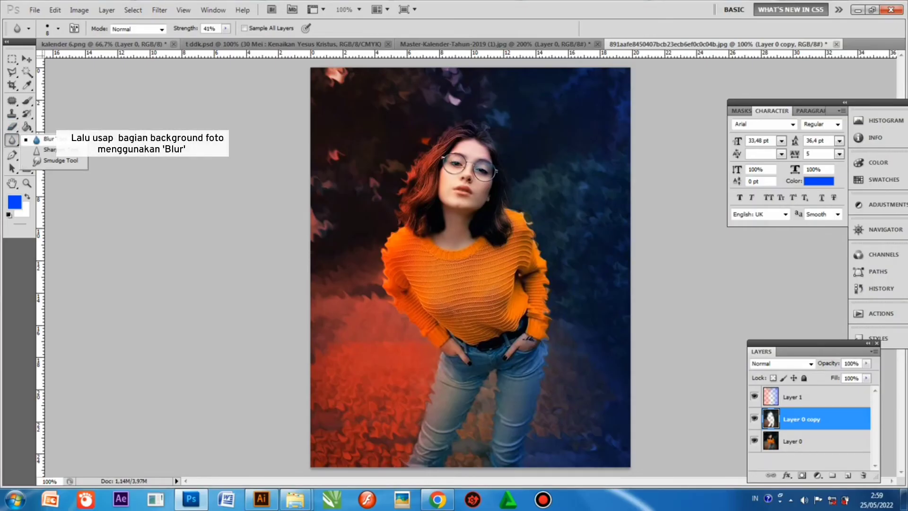
click(47, 139)
right_click(583, 205)
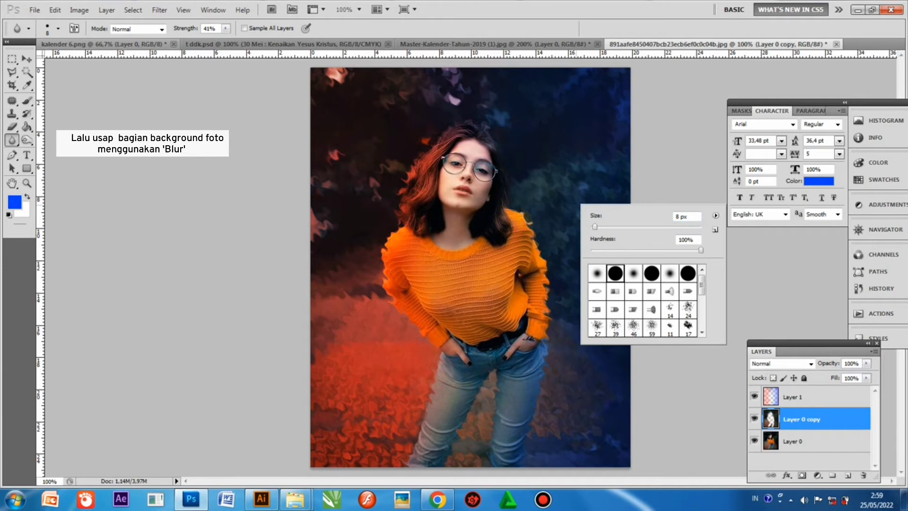
drag(595, 227, 635, 227)
key(Return)
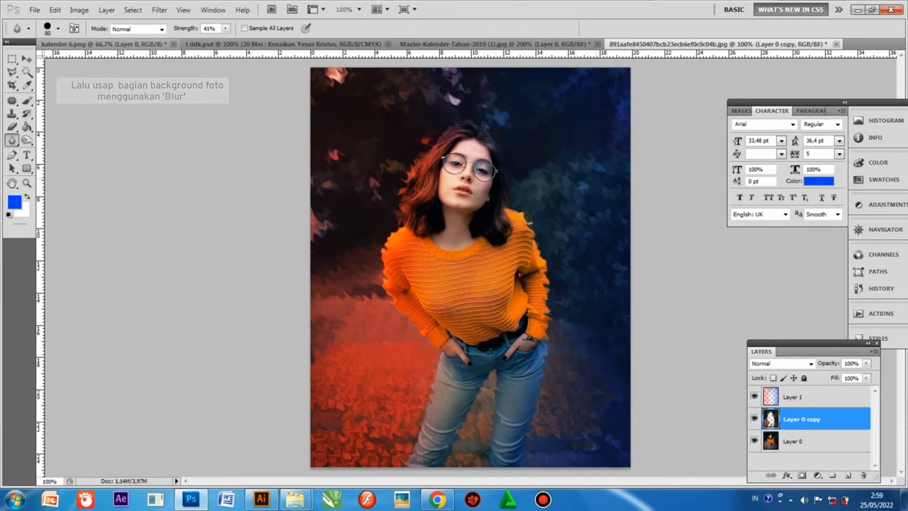
key(e)
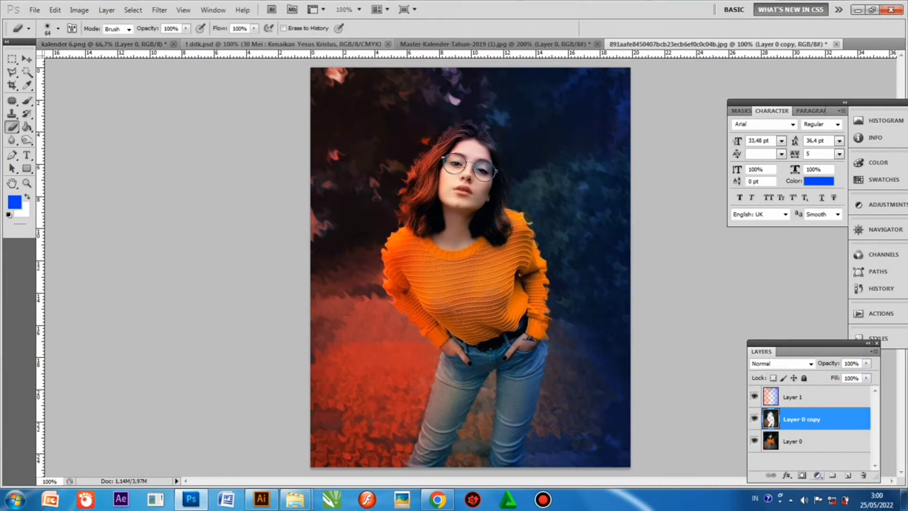
Duplicate Layer 0
click(808, 442)
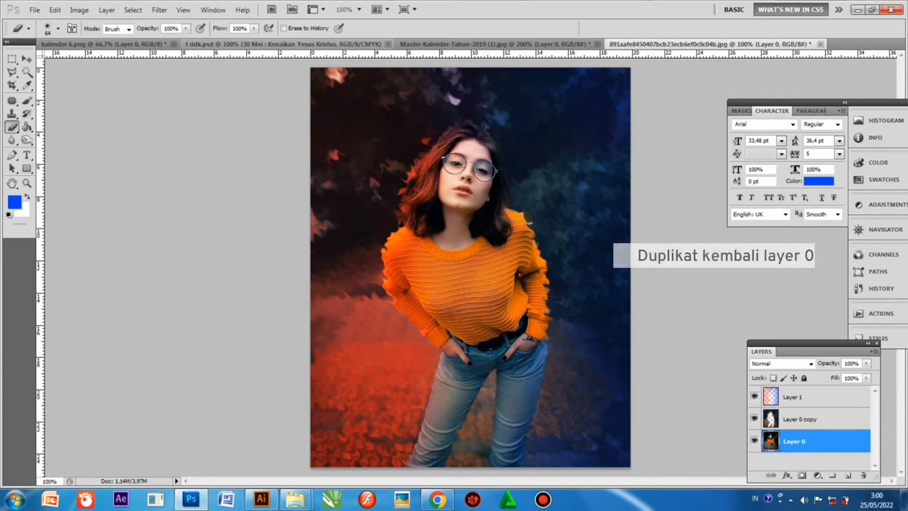
key(ctrl+j)
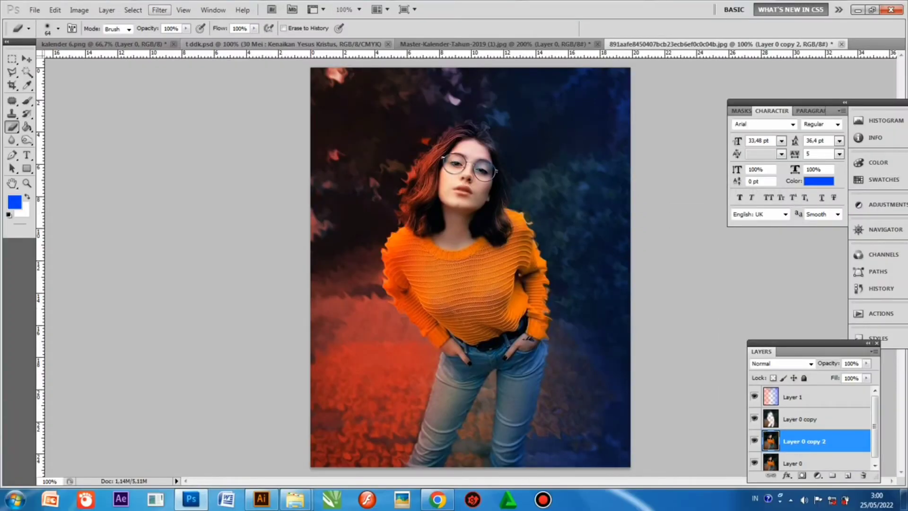
Apply the Ripple filter to Layer 0 copy 2 at Medium size with the amount raised to its maximum
click(159, 10)
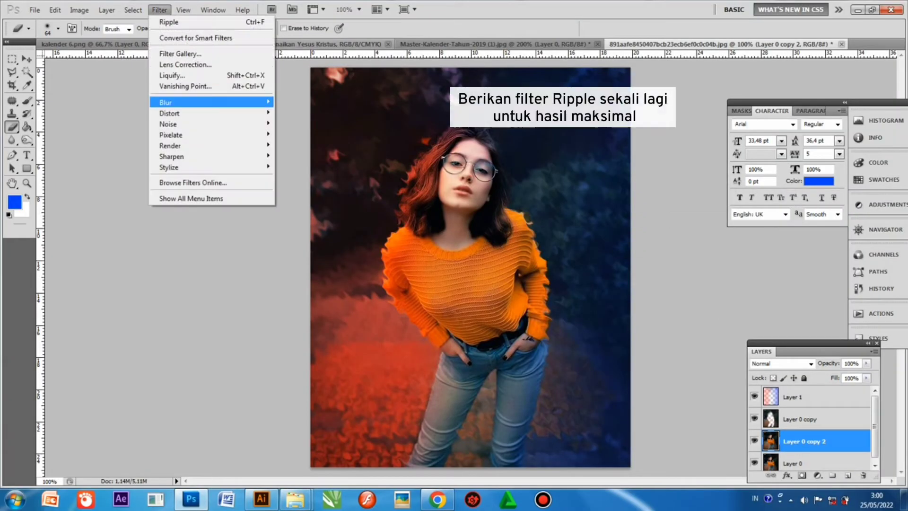
mouse_move(213, 113)
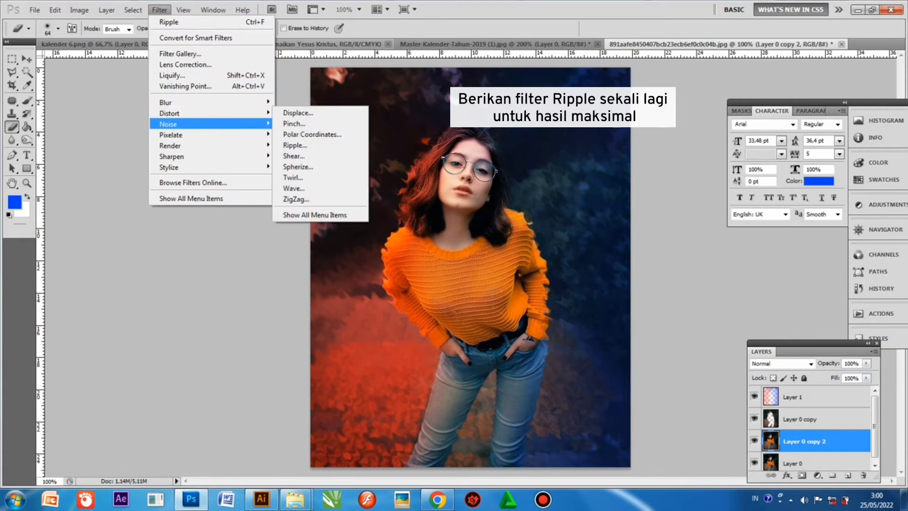
click(306, 146)
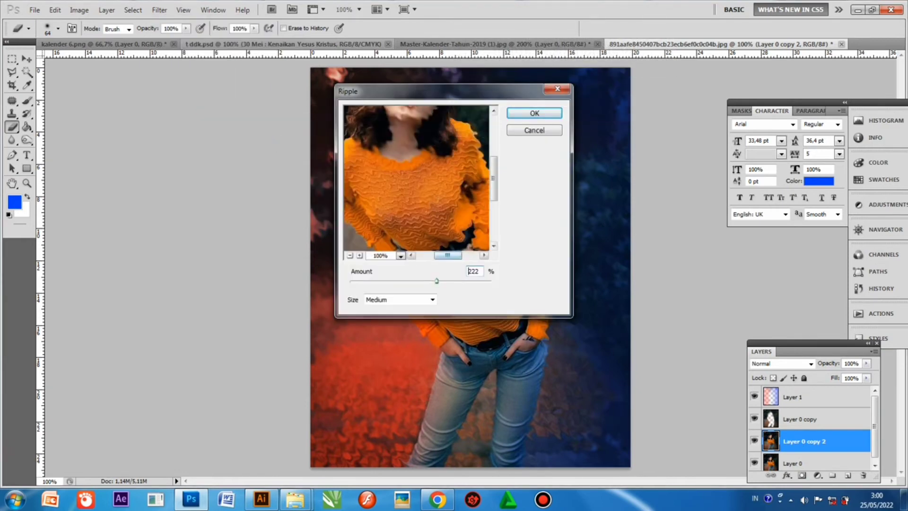
drag(437, 281, 490, 281)
key(Return)
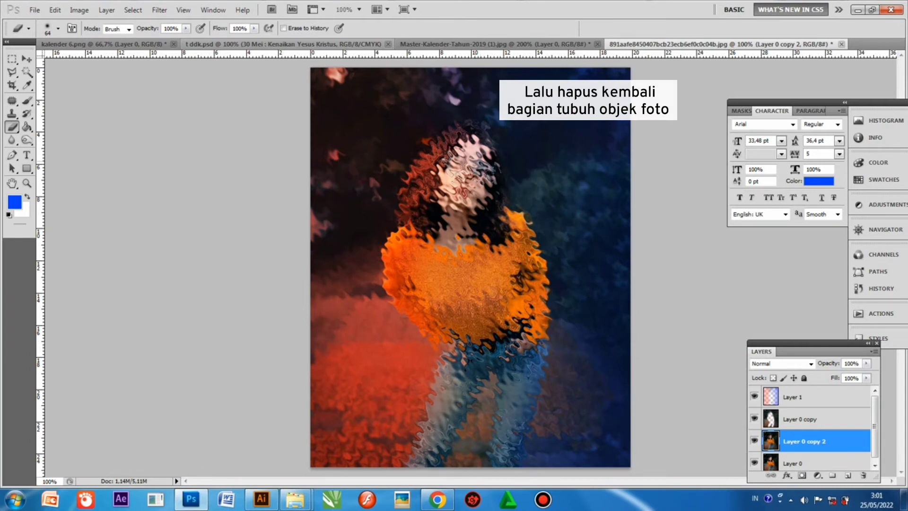
Erase the rippled pixels over the woman's face, hair, neck, sweater and jeans on Layer 0 copy 2, keeping the rippled edges around her
mouse_move(478, 161)
mouse_down()
mouse_move(473, 203)
mouse_move(452, 213)
mouse_move(447, 173)
mouse_move(442, 213)
mouse_up()
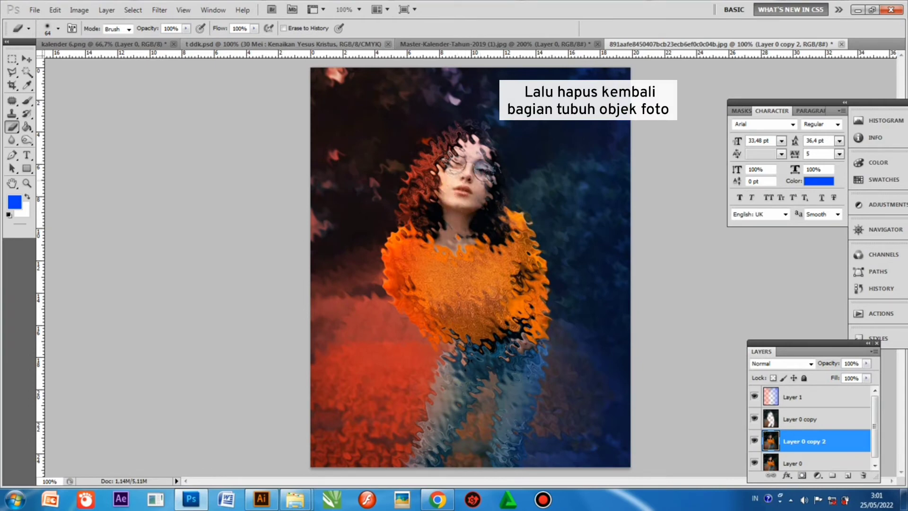
drag(475, 184, 457, 155)
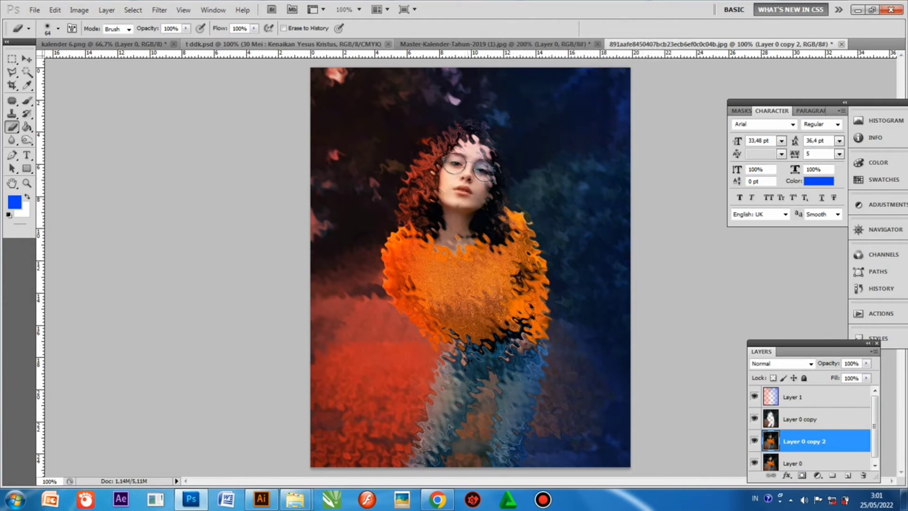
drag(462, 228, 451, 247)
mouse_move(415, 288)
mouse_down()
mouse_move(421, 299)
mouse_move(489, 292)
mouse_up()
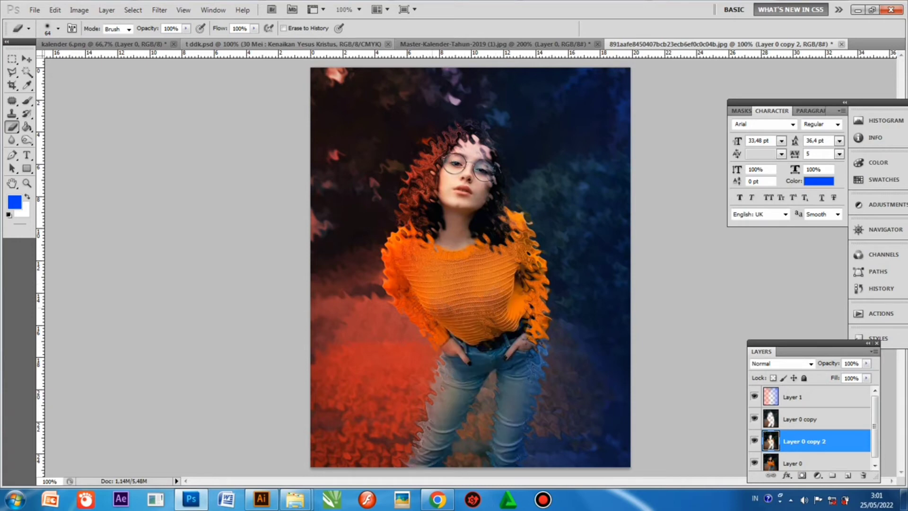
mouse_move(487, 240)
mouse_down()
mouse_move(499, 250)
mouse_move(509, 238)
mouse_move(526, 278)
mouse_up()
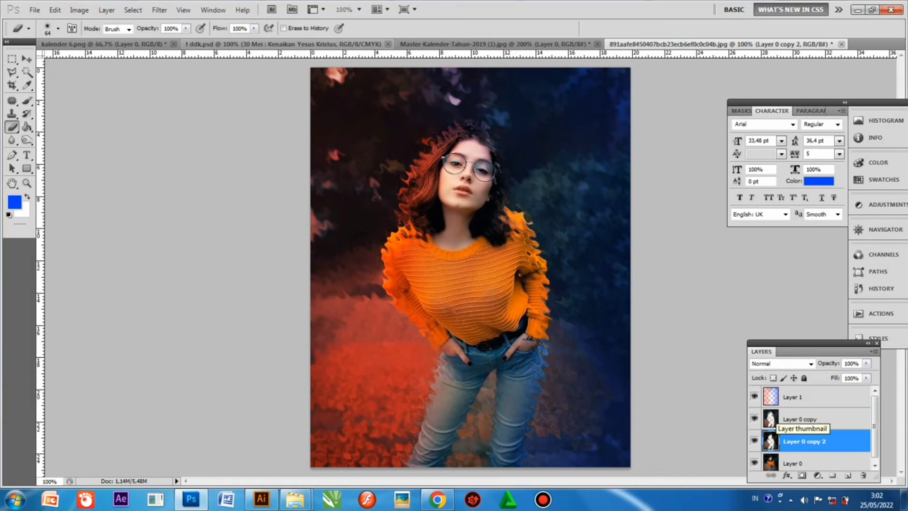
Add a new layer above Layer 0 copy and set up the Brush tool with the near-white foreground colour fdfeff
click(771, 419)
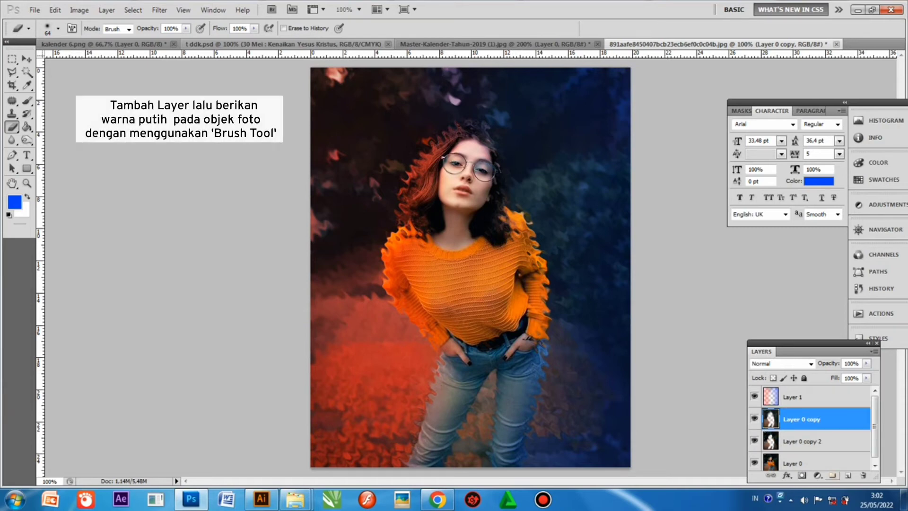
click(848, 475)
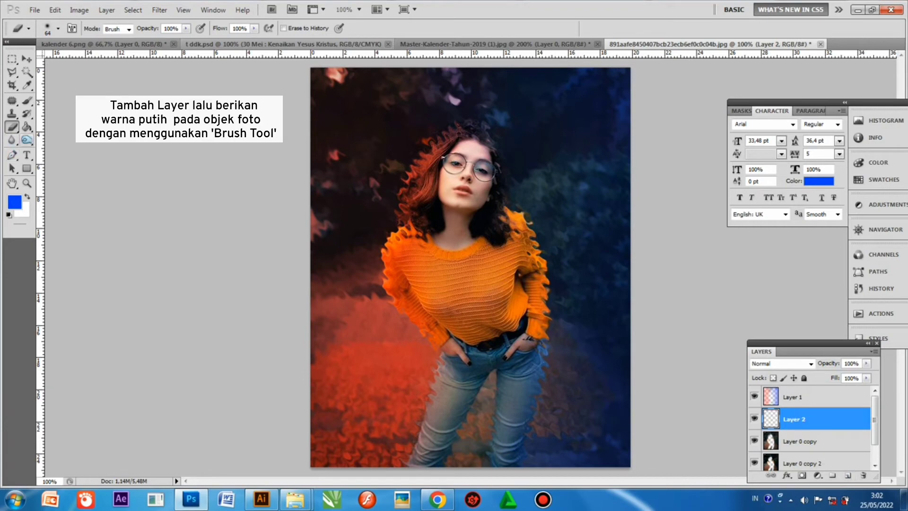
key(b)
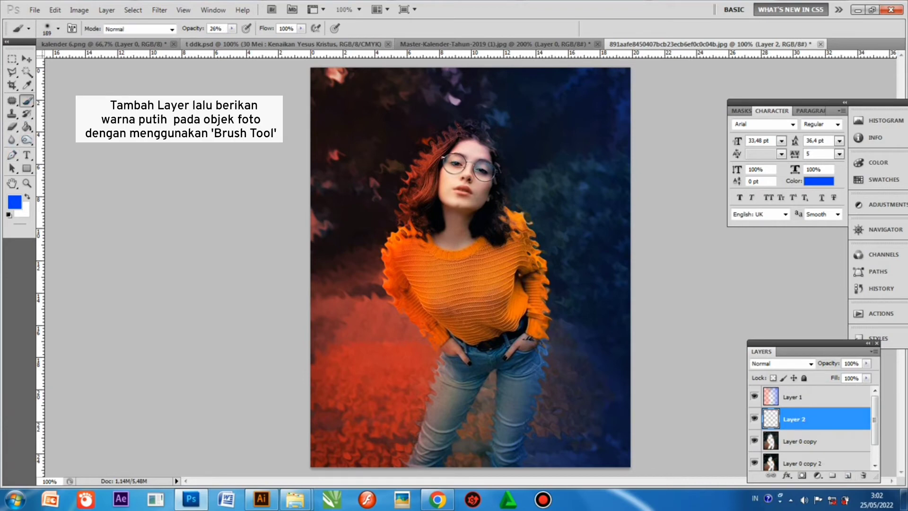
click(15, 202)
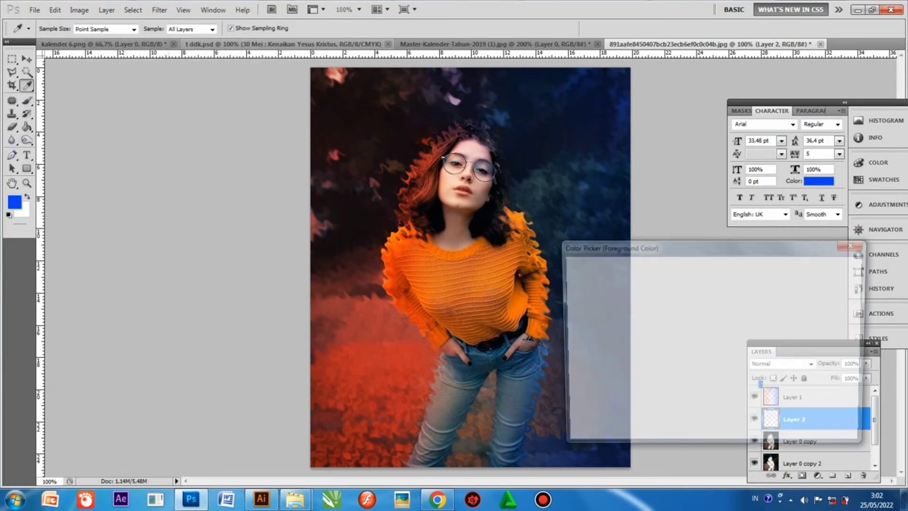
drag(585, 278, 568, 274)
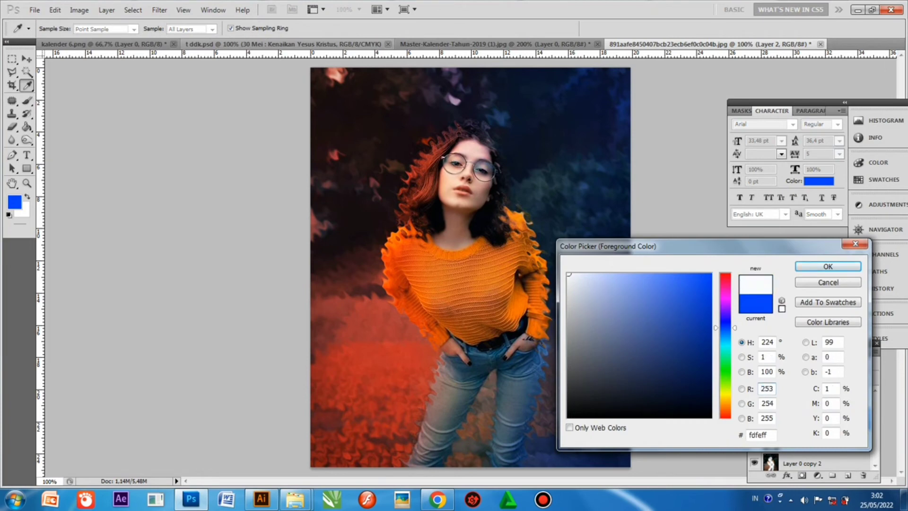
click(828, 266)
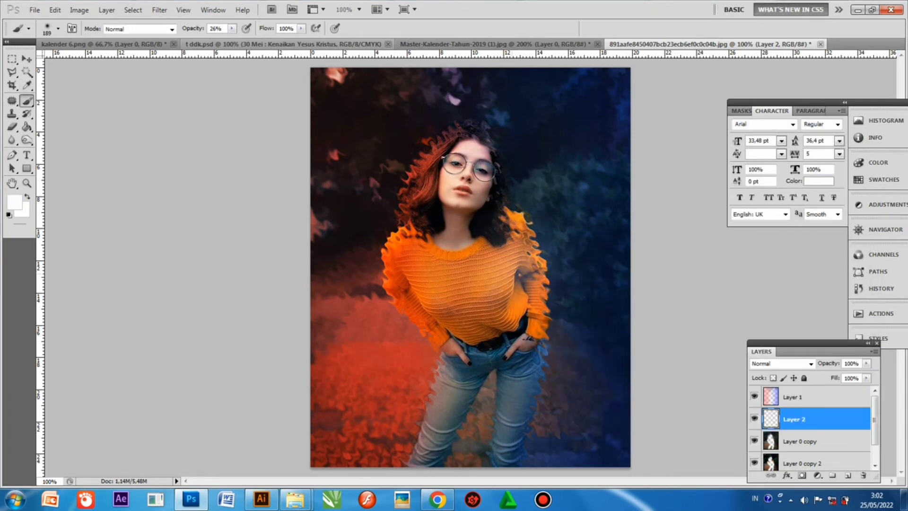
Undo a trial white stroke over the body and reduce the brush size to 17 px
drag(500, 301, 483, 368)
key(ctrl+z)
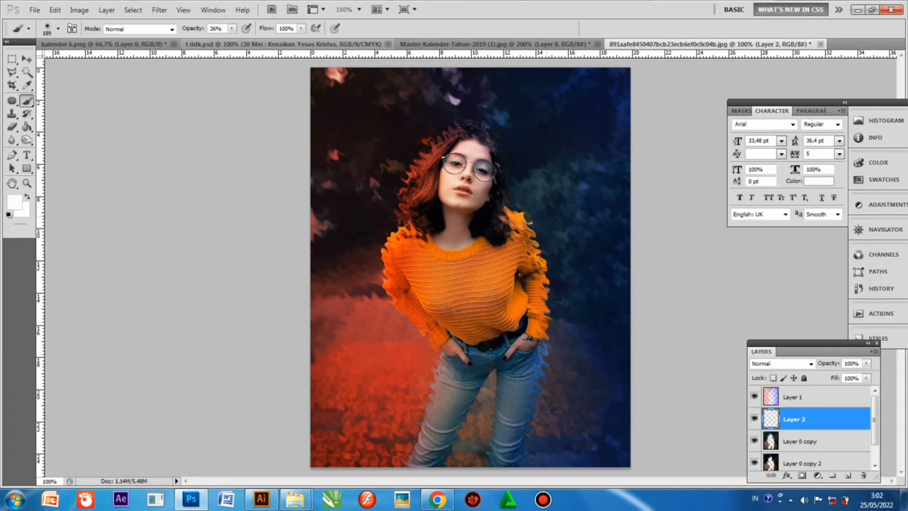
right_click(552, 216)
drag(641, 238, 656, 238)
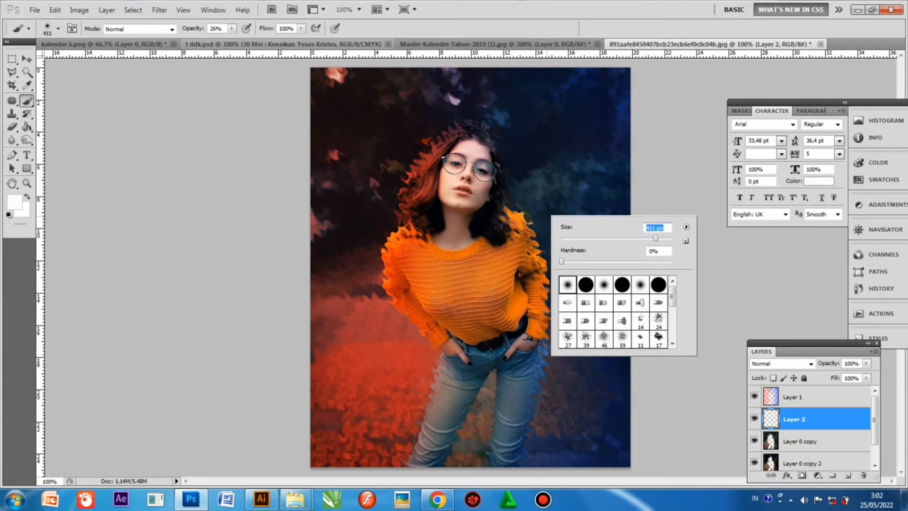
text(40)
key(Return)
key(Return)
click(571, 239)
Paint soft white highlights on Layer 2 along the sweater's folds, sides, lower edge and neckline
drag(510, 273, 505, 305)
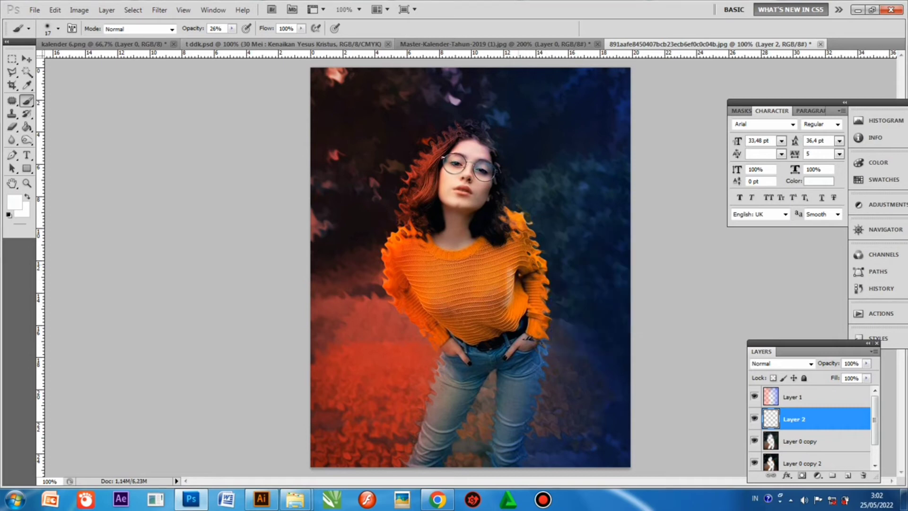
drag(518, 266, 523, 271)
click(526, 275)
drag(411, 282, 431, 309)
drag(496, 329, 523, 313)
mouse_move(429, 254)
mouse_down()
mouse_move(456, 263)
mouse_move(481, 256)
mouse_up()
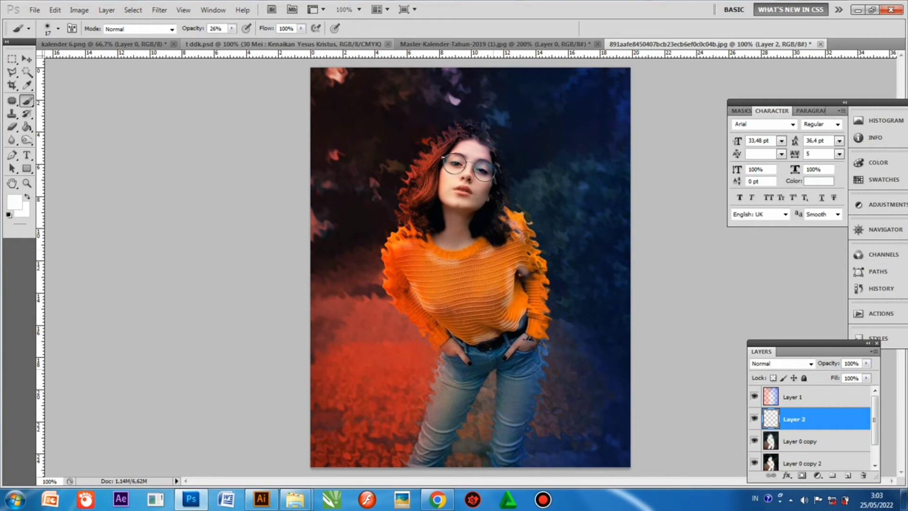
Brush white highlights on Layer 2 down both legs of the jeans and over the sleeve, face and neck
mouse_move(482, 363)
mouse_down()
mouse_move(512, 376)
mouse_move(498, 390)
mouse_move(498, 463)
mouse_up()
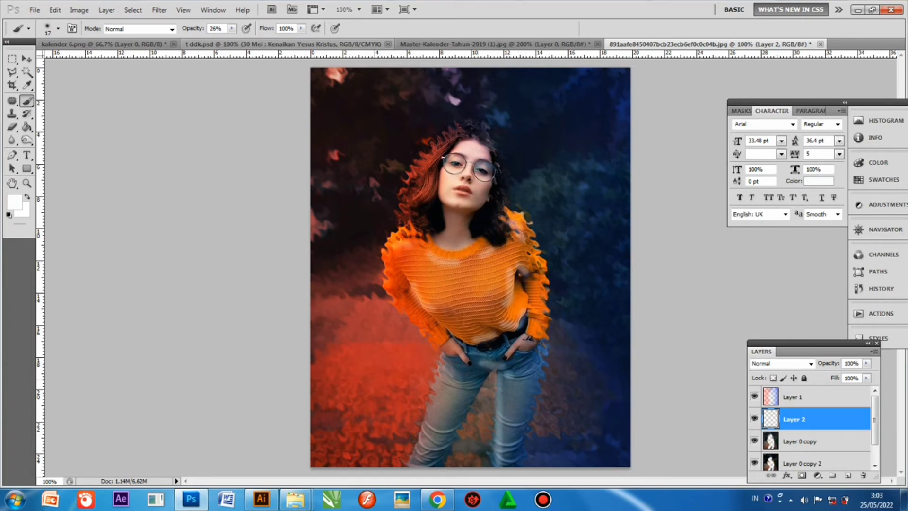
drag(445, 364, 412, 466)
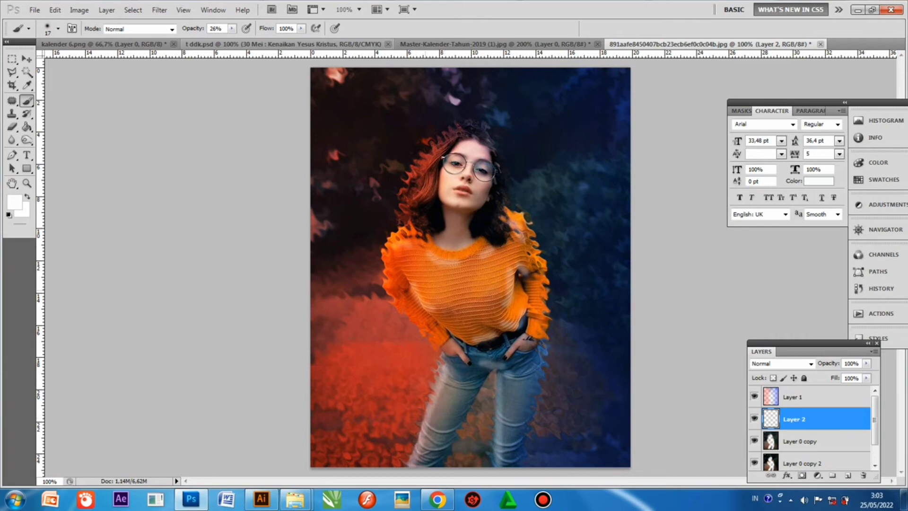
drag(533, 285, 532, 290)
mouse_move(438, 187)
mouse_down()
mouse_move(448, 204)
mouse_move(481, 207)
mouse_move(467, 207)
mouse_move(468, 242)
mouse_up()
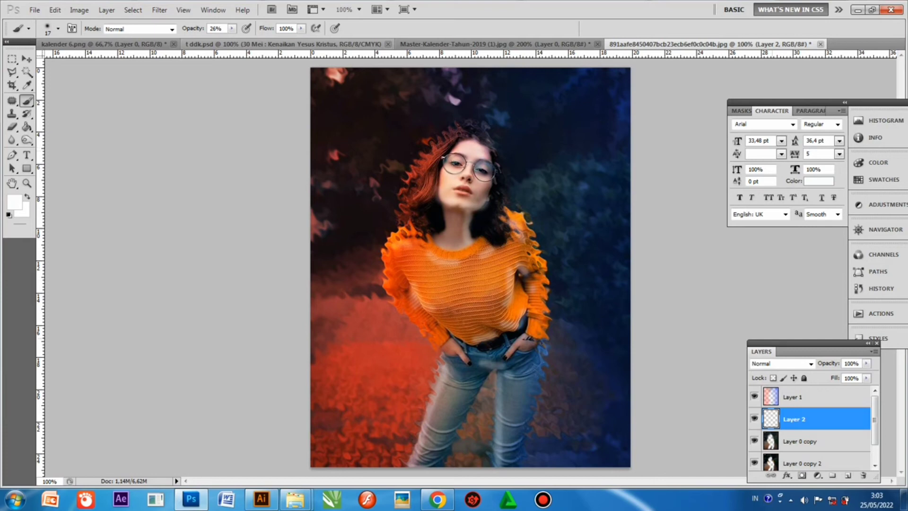
Try the Overlay blending mode on Layer 2 and settle on Screen
click(781, 363)
click(783, 208)
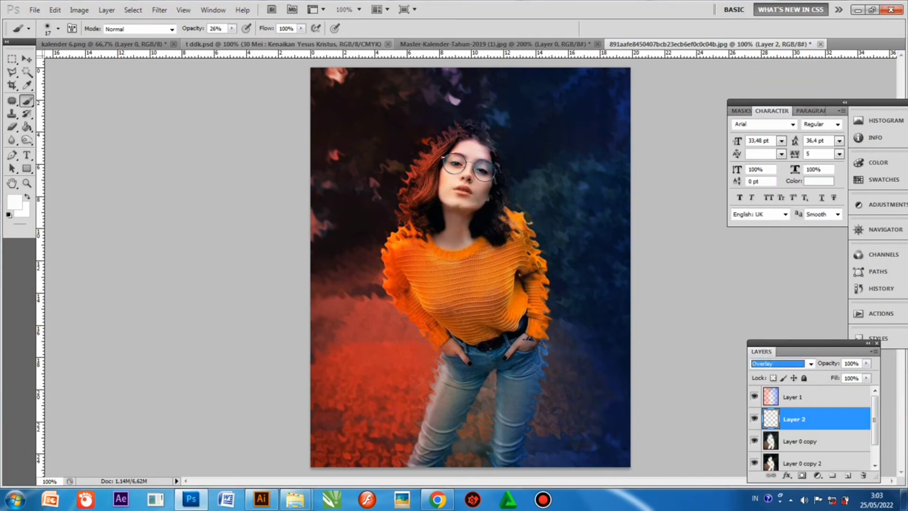
click(810, 363)
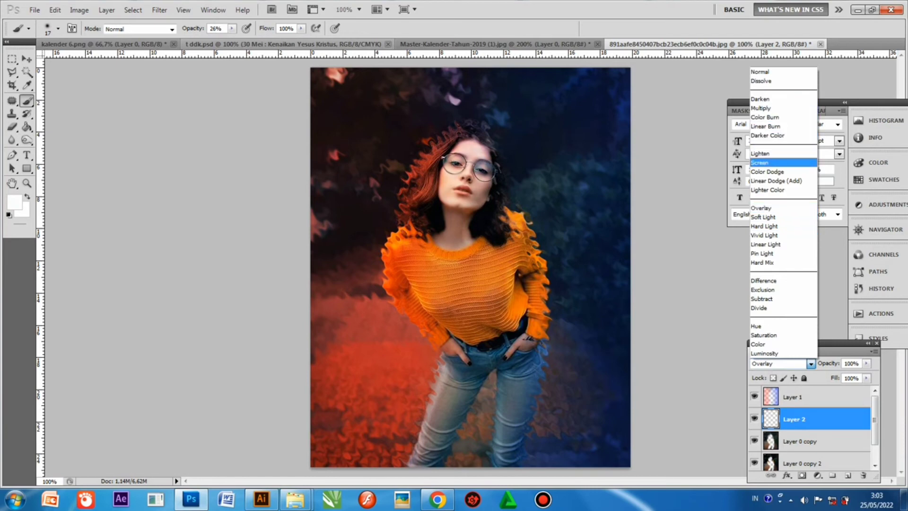
key(Return)
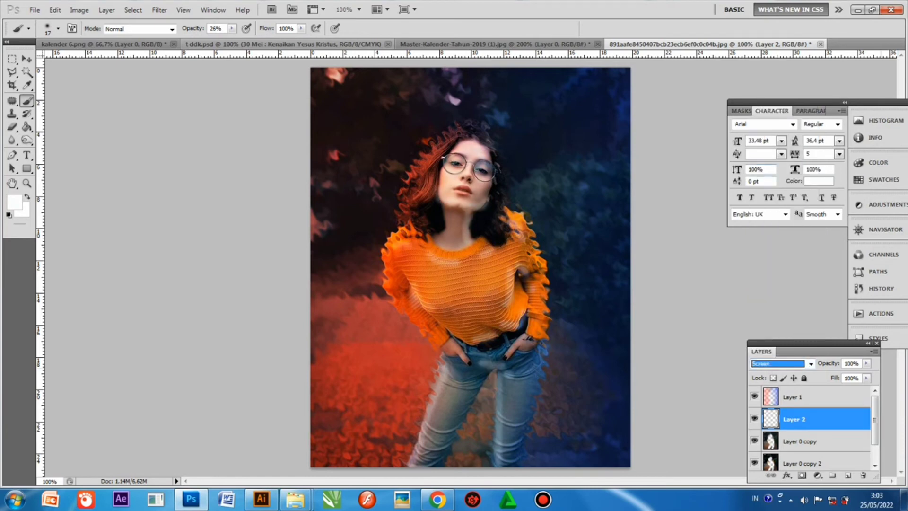
Try Layer 2 at about 51% opacity and return it to 100%
click(866, 363)
drag(867, 374, 838, 374)
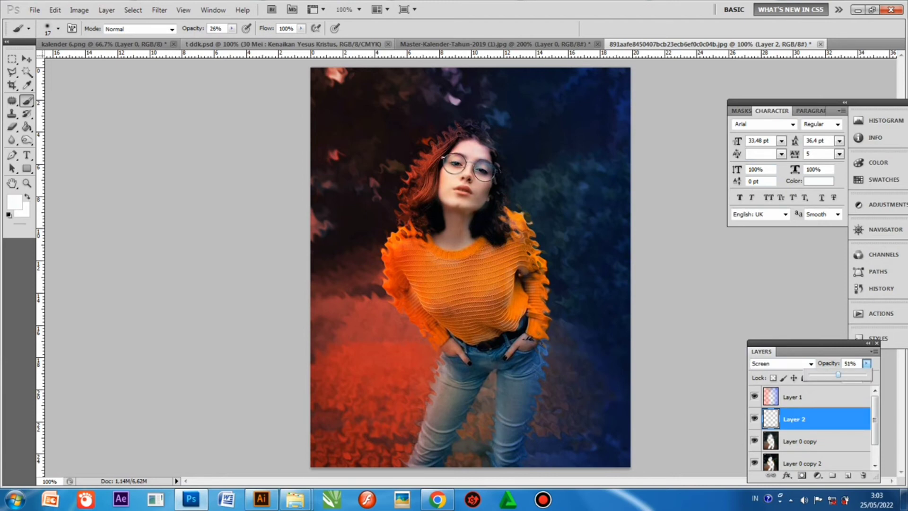
drag(838, 374, 835, 374)
drag(835, 374, 867, 374)
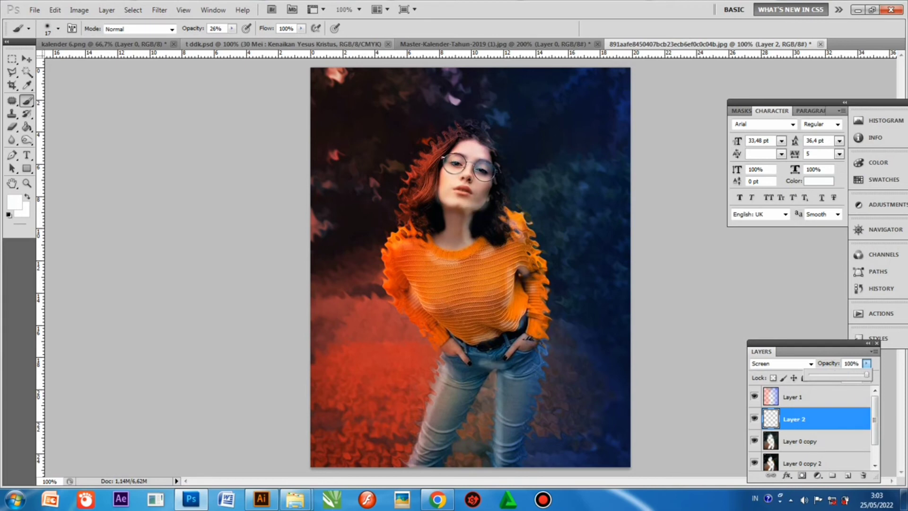
Soften the white highlights on Layer 2 with a Gaussian Blur, trying a 9.3-pixel radius and settling on a smaller one
click(159, 10)
mouse_move(165, 102)
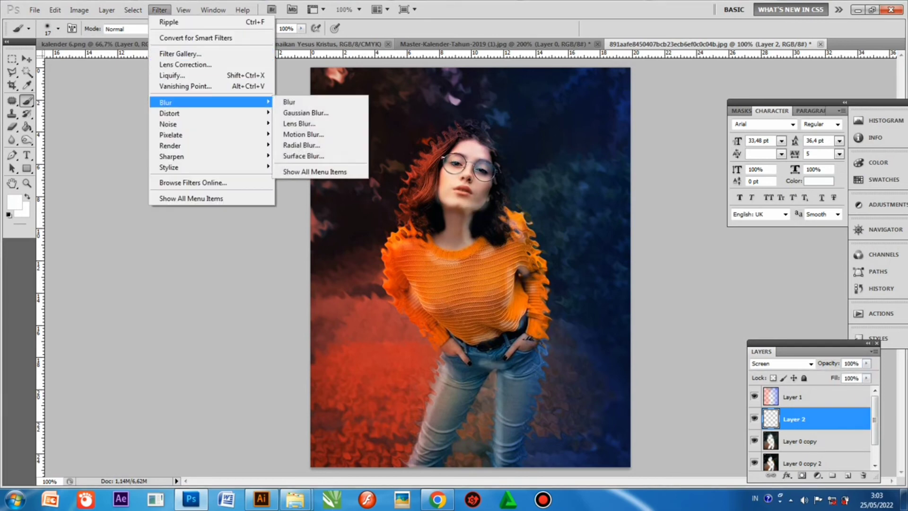
click(305, 112)
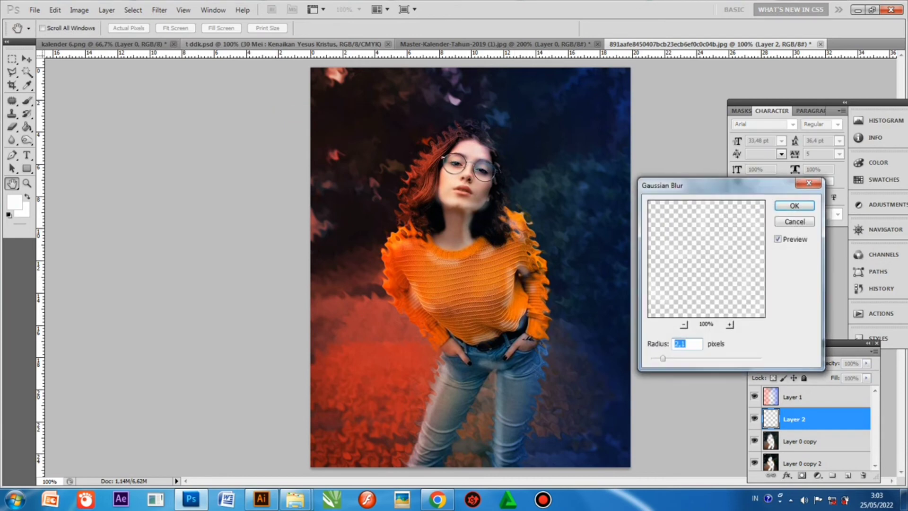
drag(663, 358, 693, 358)
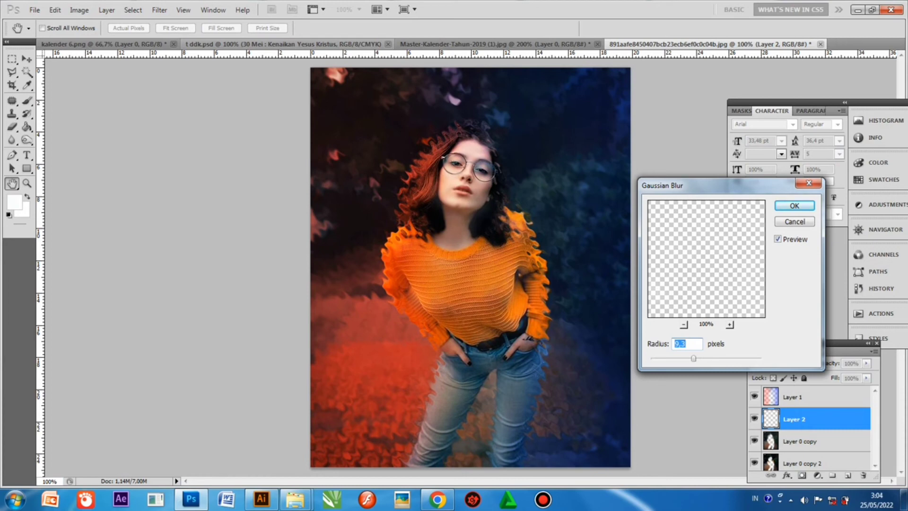
drag(693, 358, 683, 358)
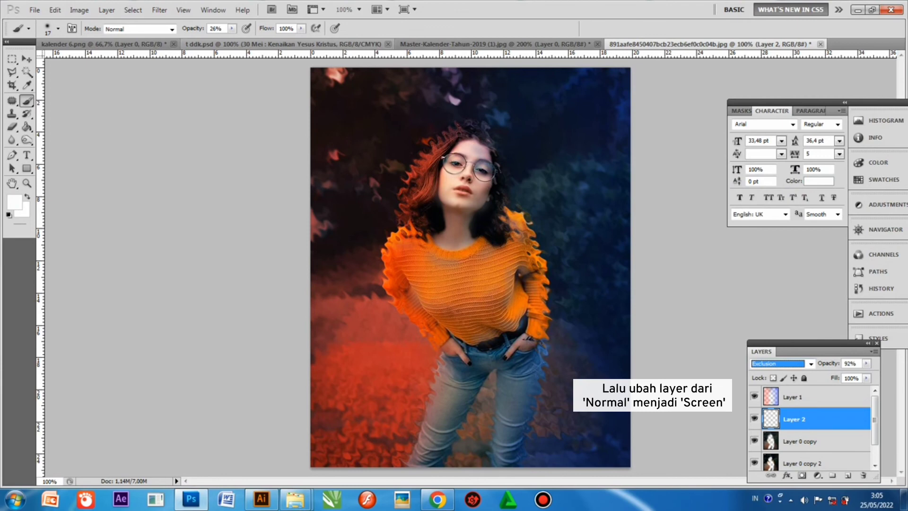
Switch Layer 2 back to the Screen blending mode
click(812, 364)
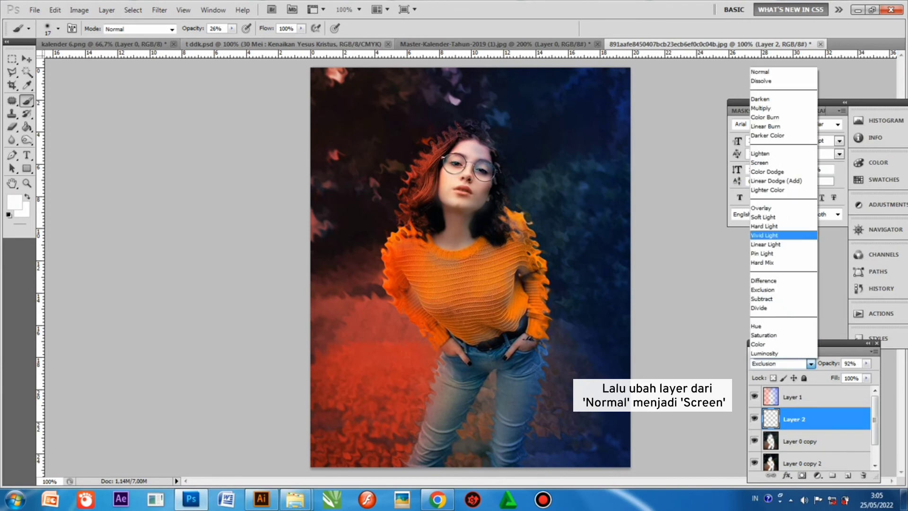
click(776, 162)
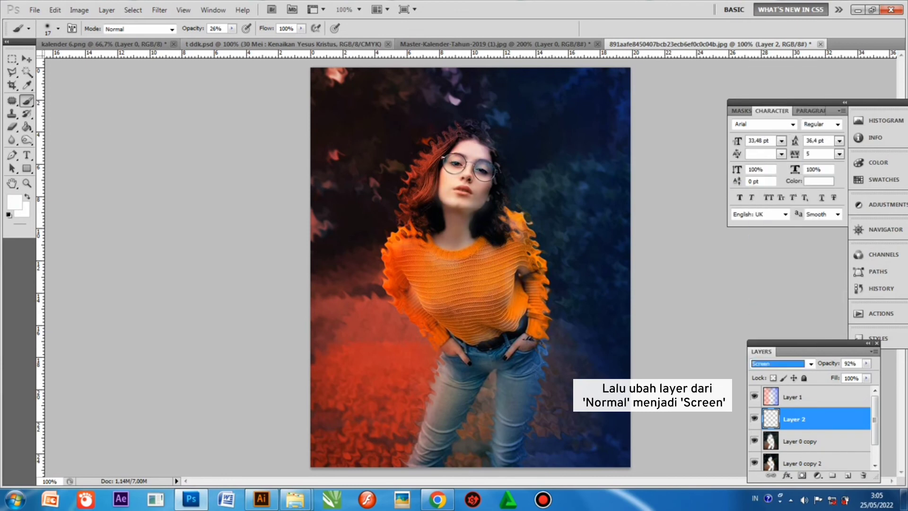
Activate Layer 0 and switch to the Burn tool for darkening areas of the photo
scroll(811, 428, down, 1)
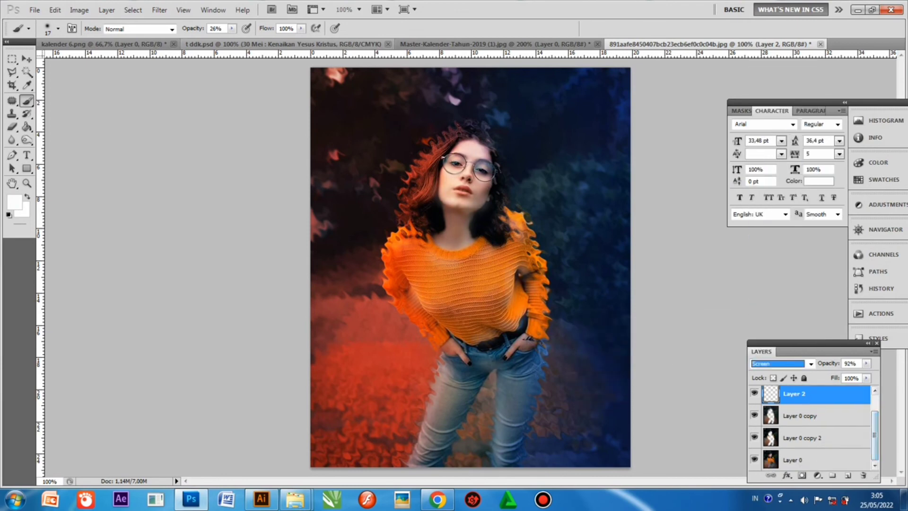
click(804, 460)
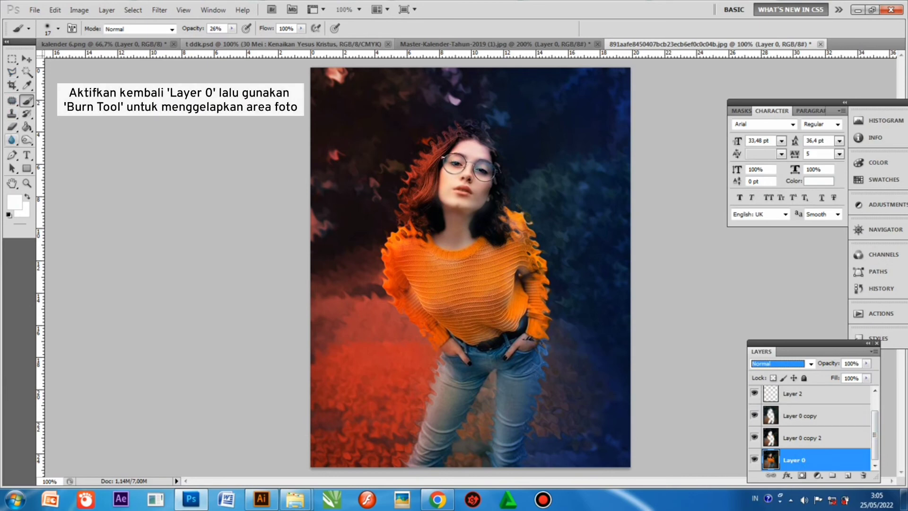
click(27, 139)
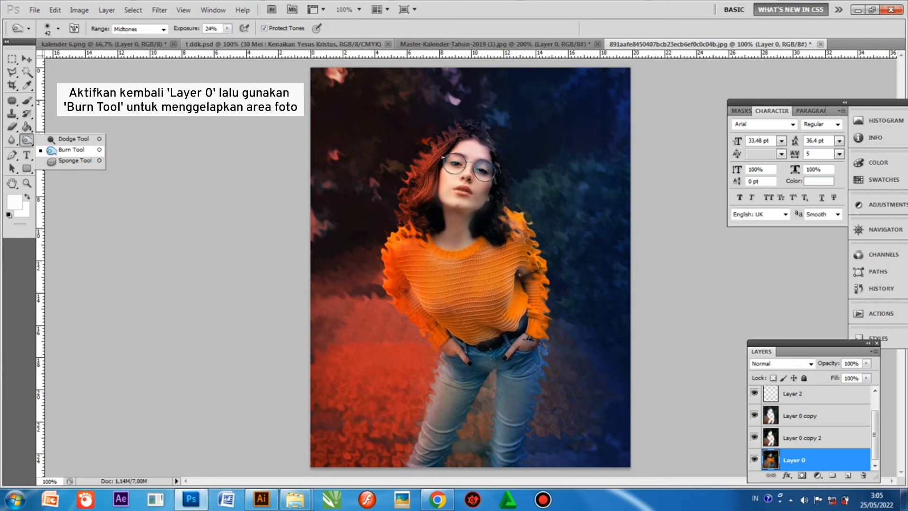
click(71, 150)
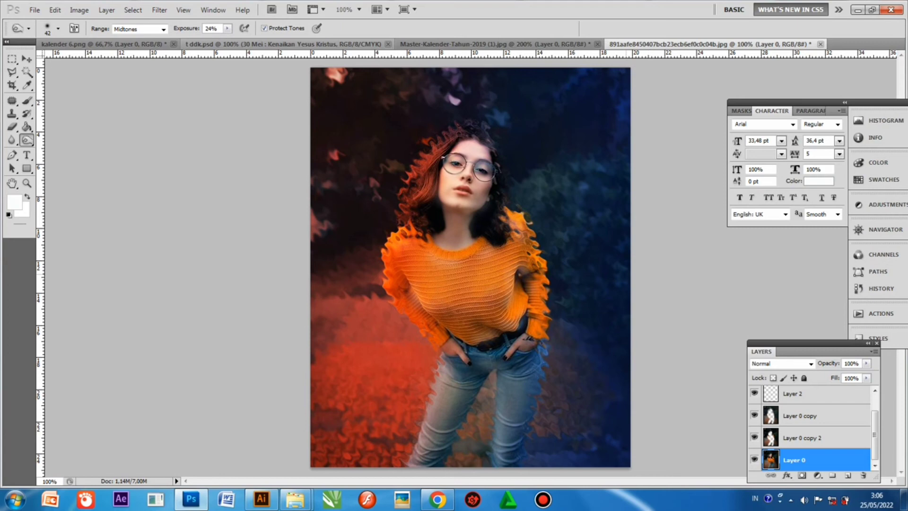
key(ctrl+minus)
key(ctrl+plus)
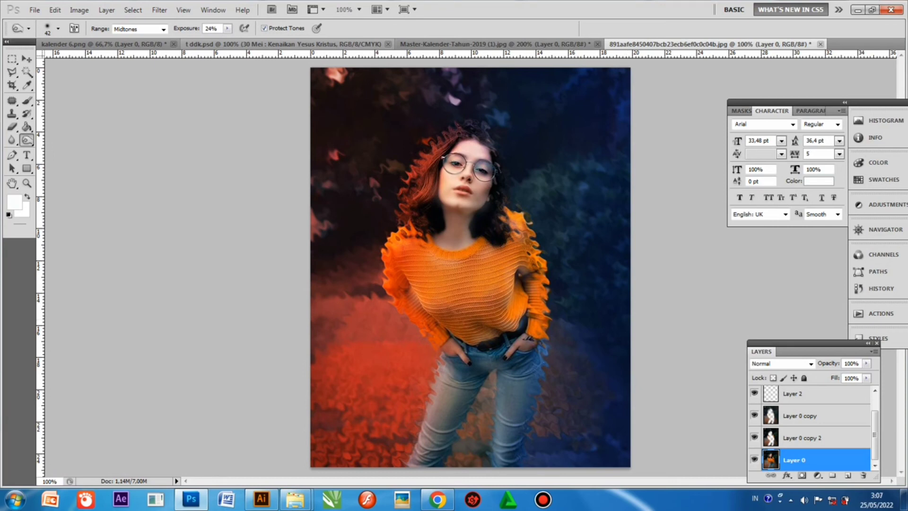
Add the white text "RIPLE" on a layer above all others and position it beside the woman's head
key(t)
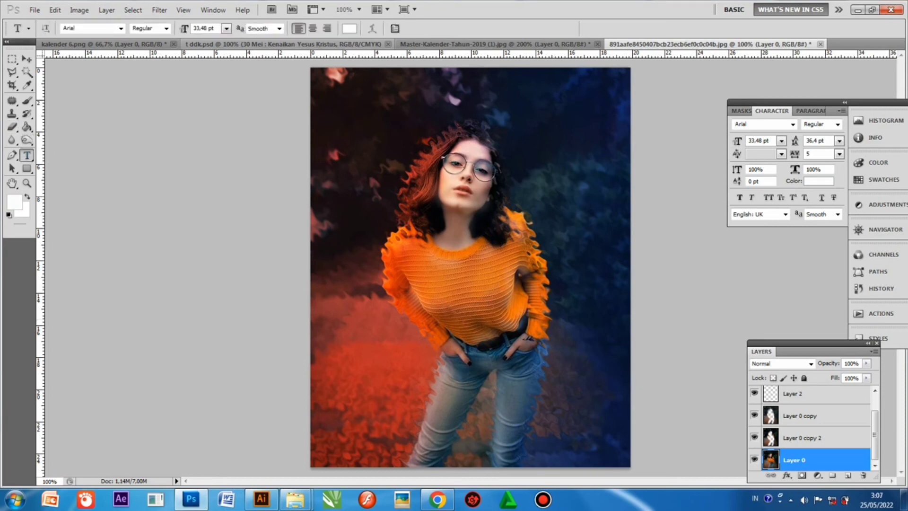
click(539, 192)
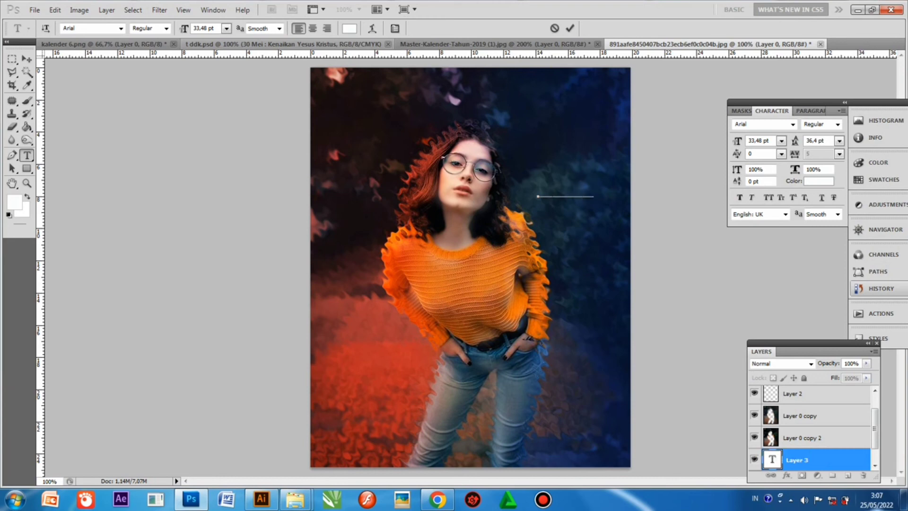
key(Escape)
drag(794, 438, 794, 397)
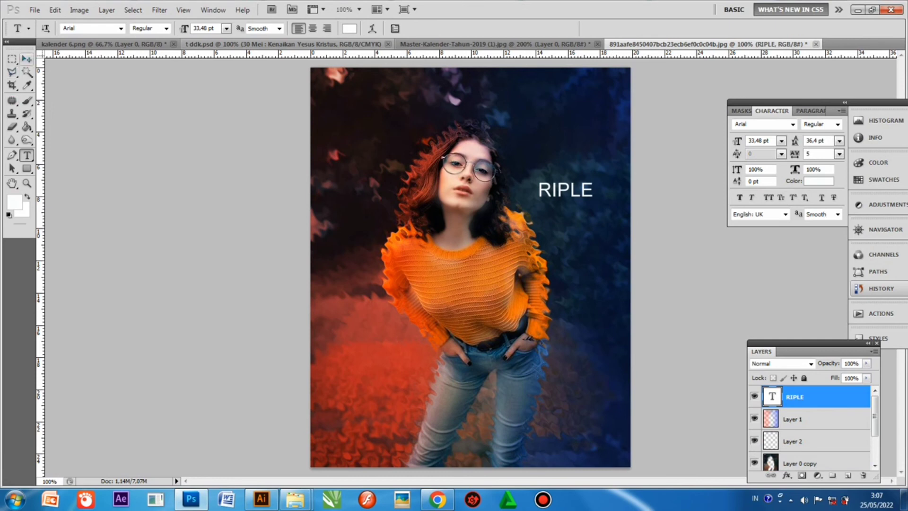
click(27, 59)
drag(565, 189, 550, 169)
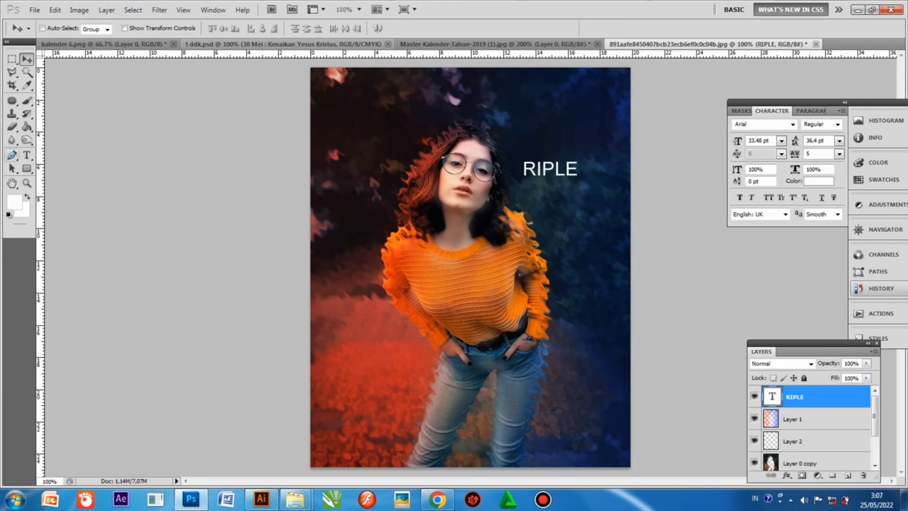
Set the "RIPLE" text to Bold and move it higher in the dark blue area beside the head
click(26, 156)
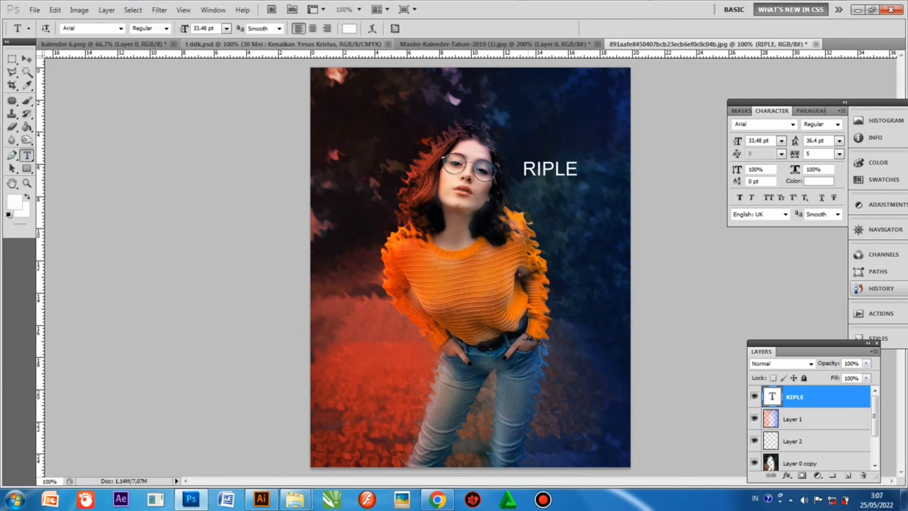
drag(522, 169, 578, 169)
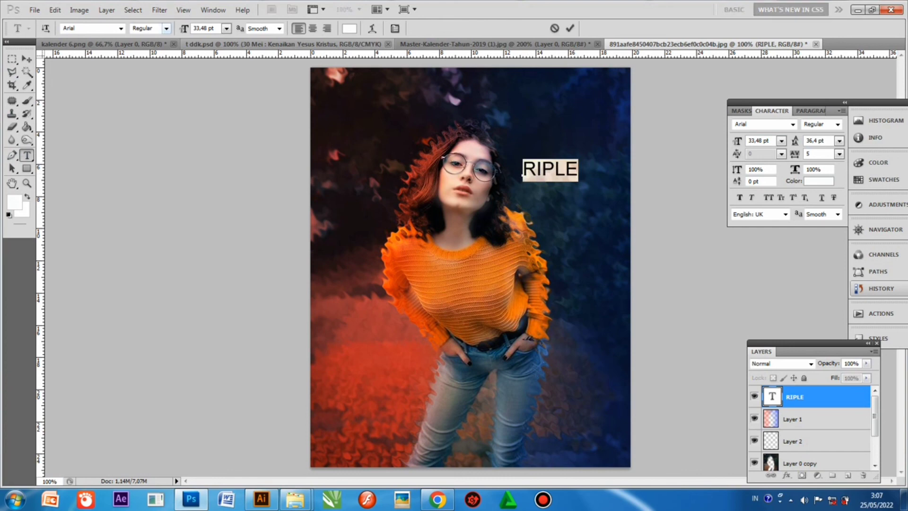
click(166, 28)
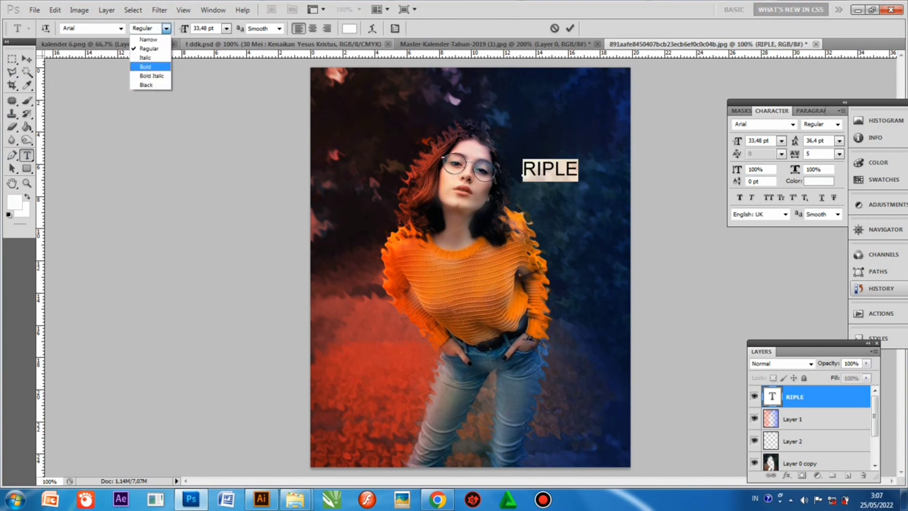
click(146, 67)
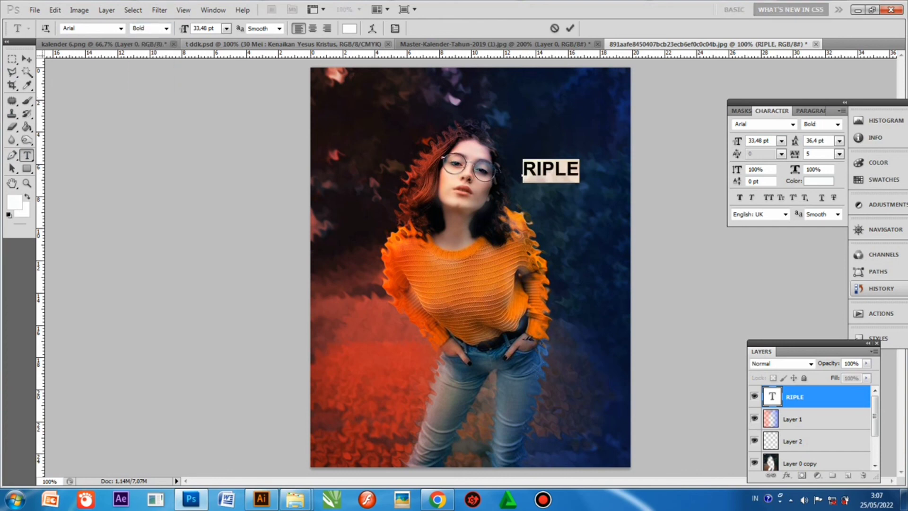
click(27, 60)
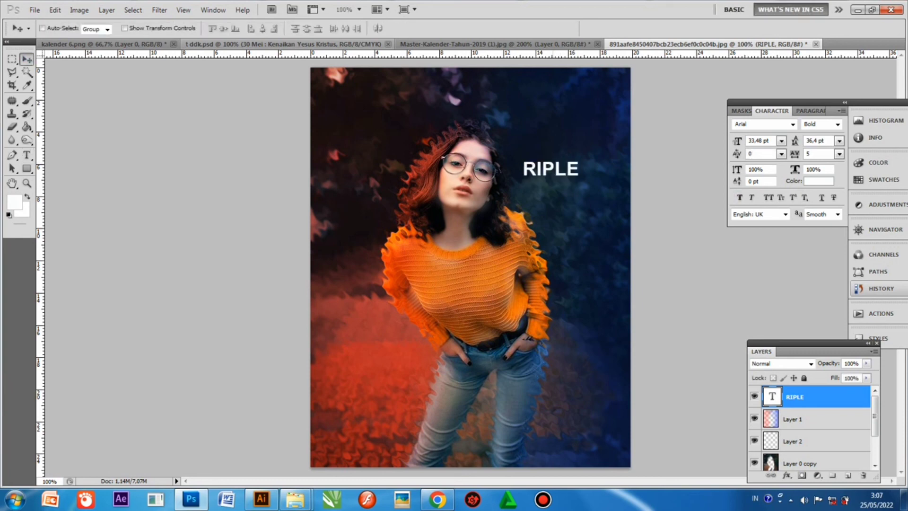
drag(553, 168, 561, 130)
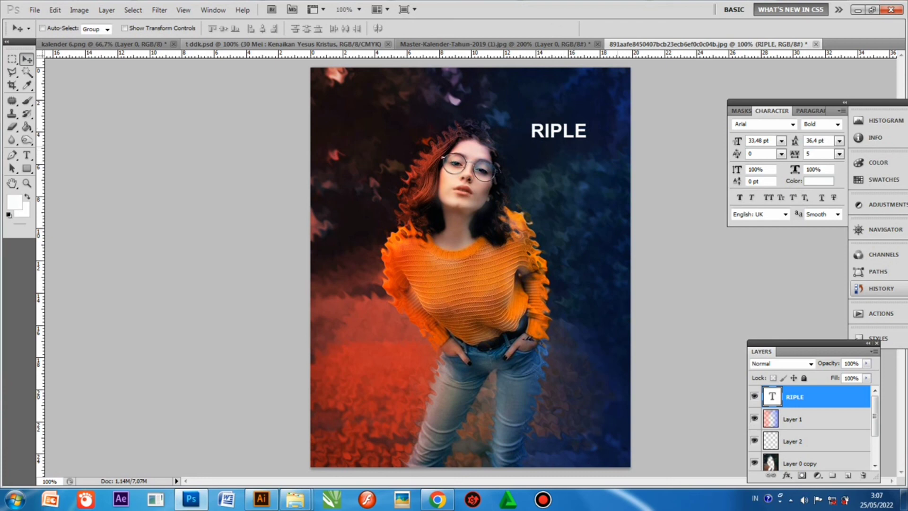
Rasterize the title's text layer
right_click(815, 390)
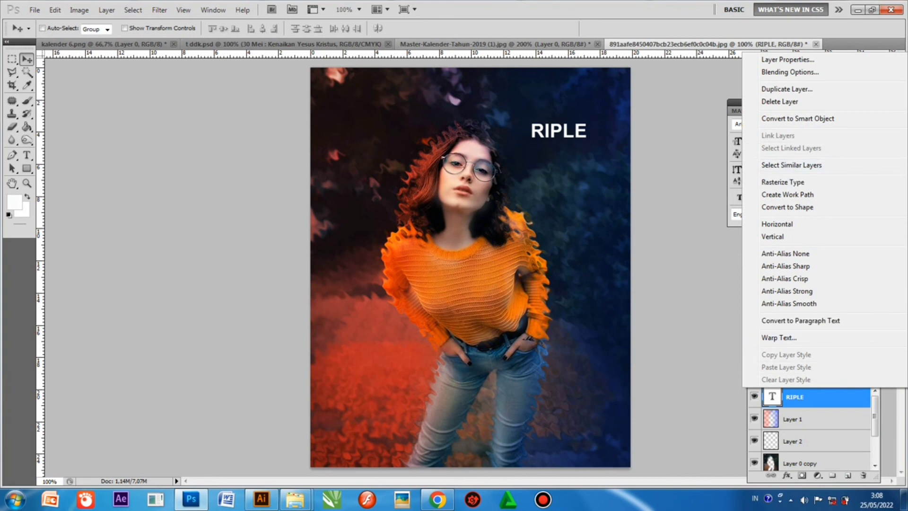
click(814, 397)
right_click(814, 398)
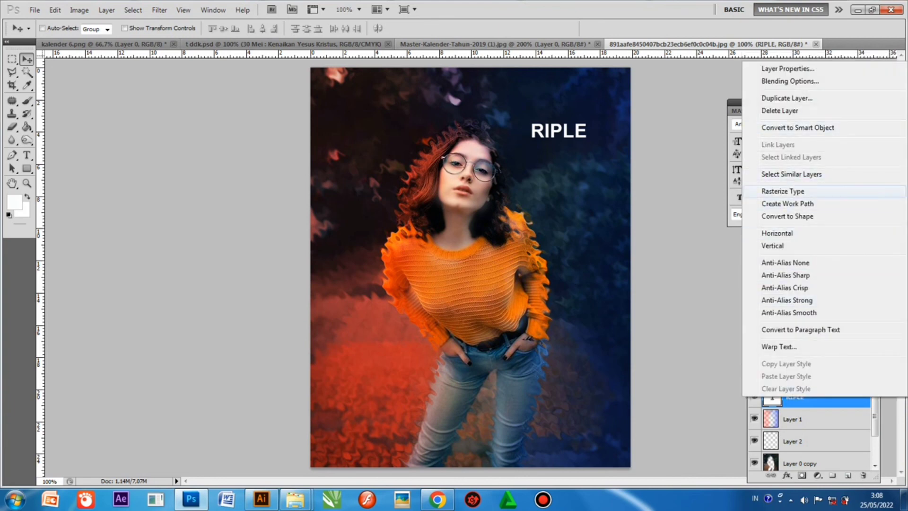
click(783, 191)
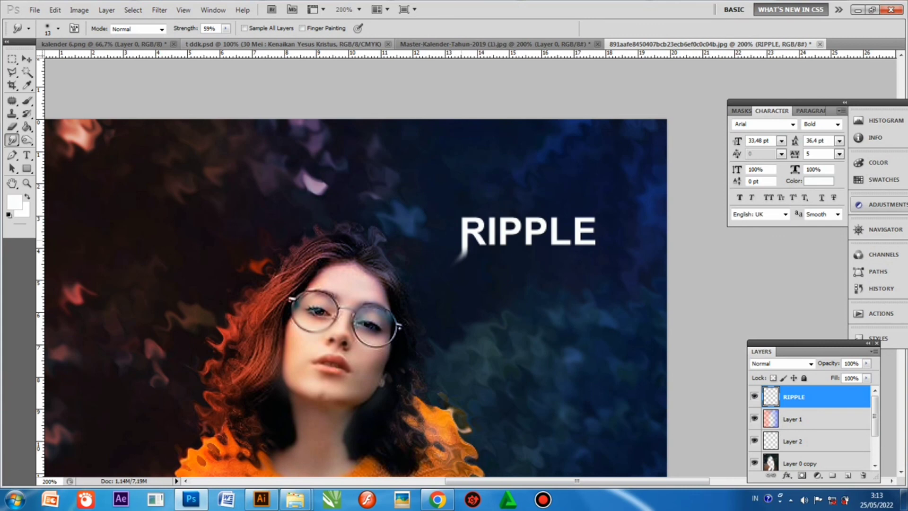
Smudge the foot of the R in "RIPPLE" into a tail curving down and left, and trim it with a 55 px eraser
drag(463, 251, 445, 283)
drag(462, 253, 434, 283)
key(e)
right_click(436, 239)
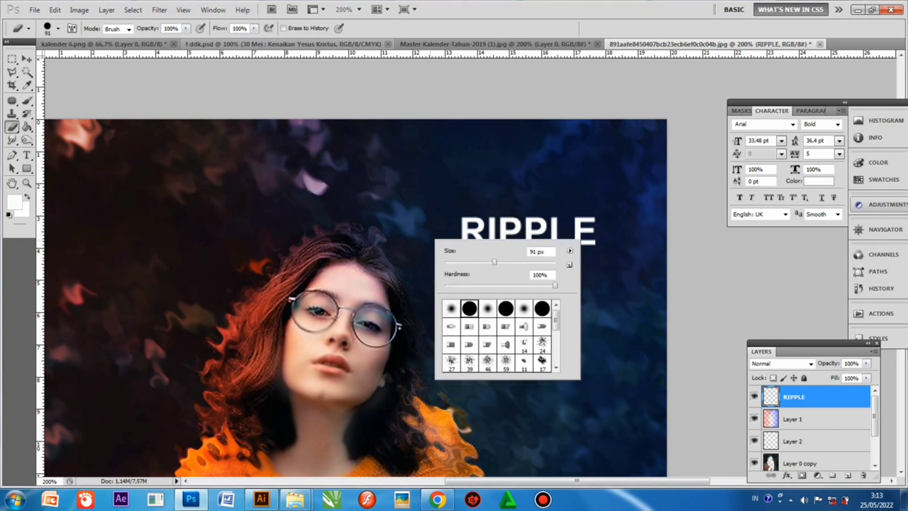
drag(495, 262, 475, 263)
key(Return)
click(440, 255)
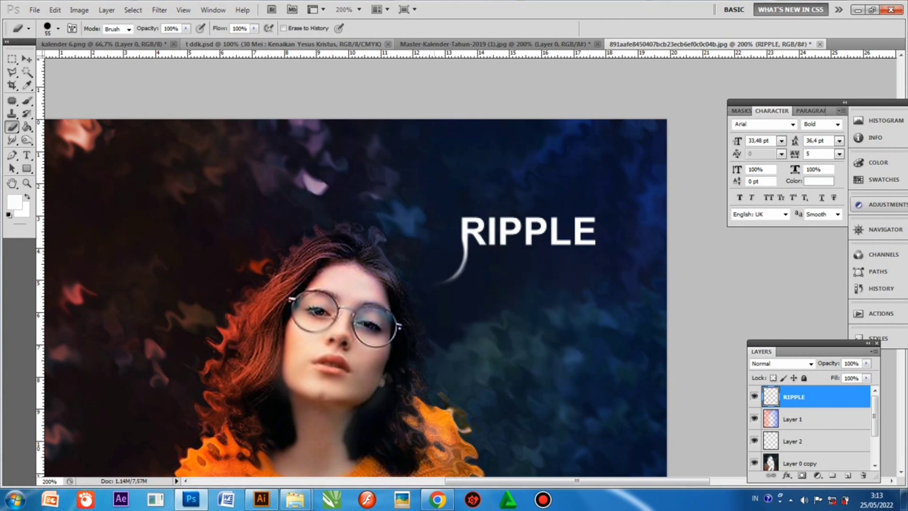
key(ctrl+minus)
key(ctrl+minus)
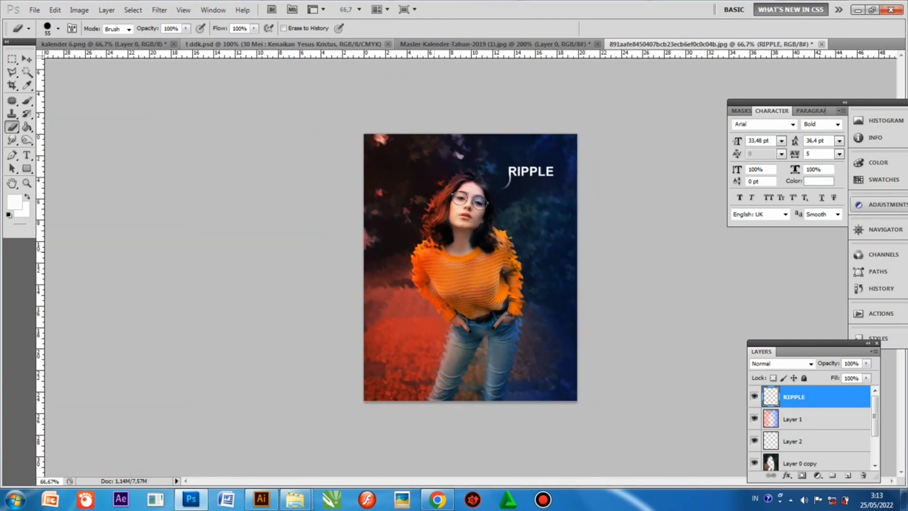
key(ctrl+plus)
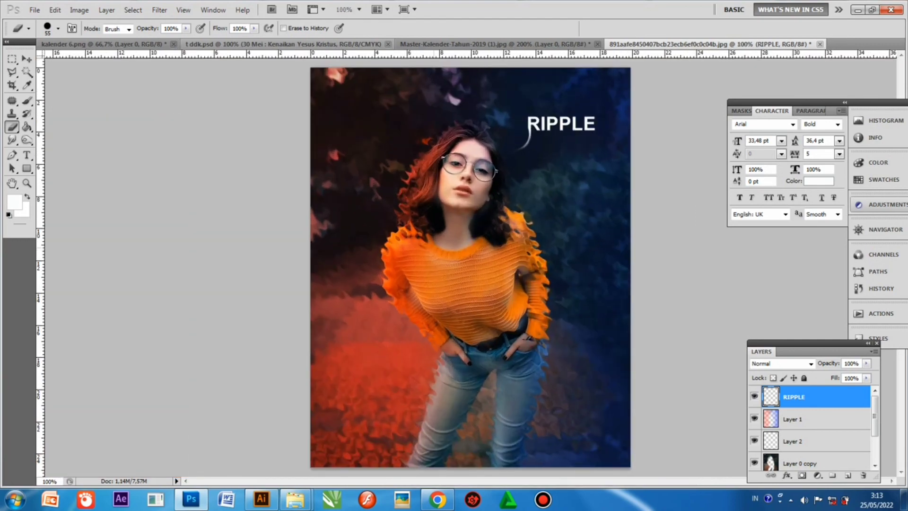